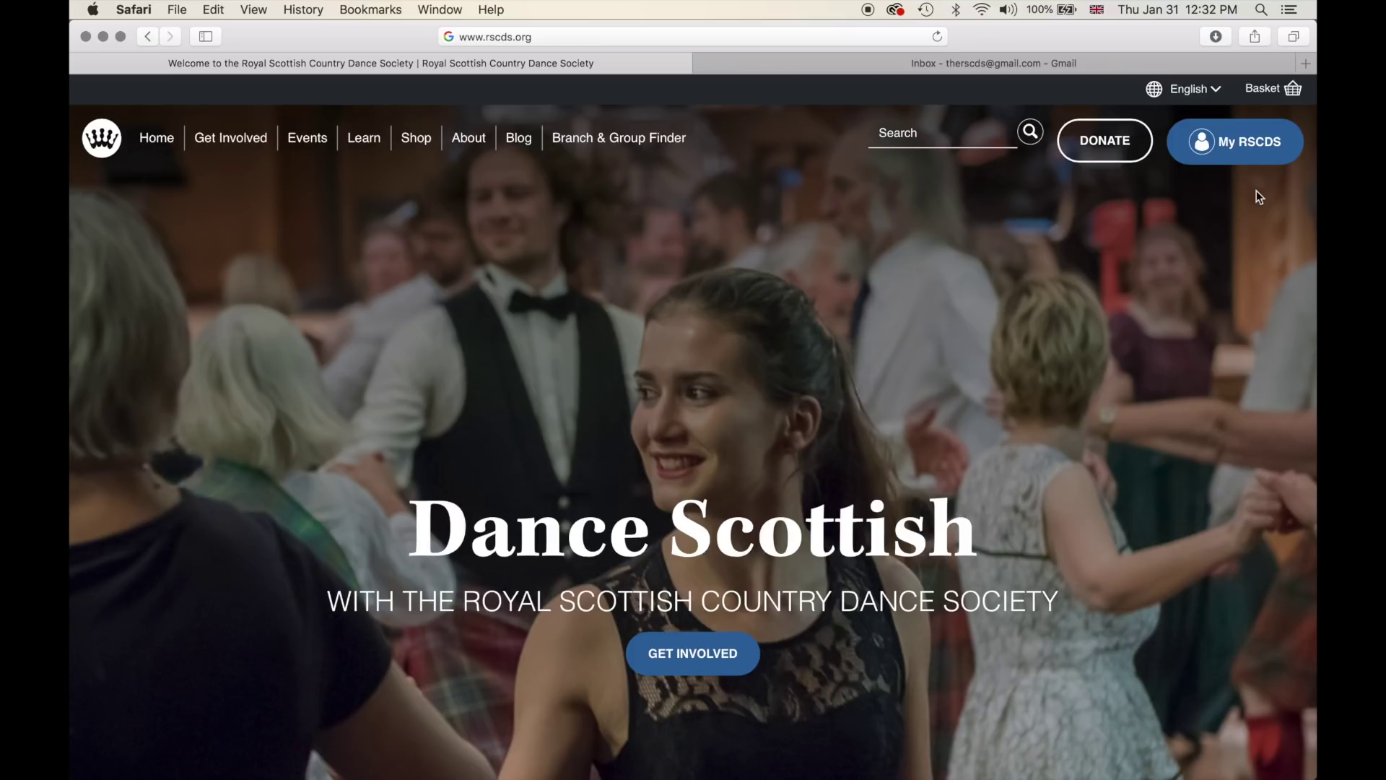
- Open My RSCDS and browse its Login form and list of membership benefits
click(1230, 147)
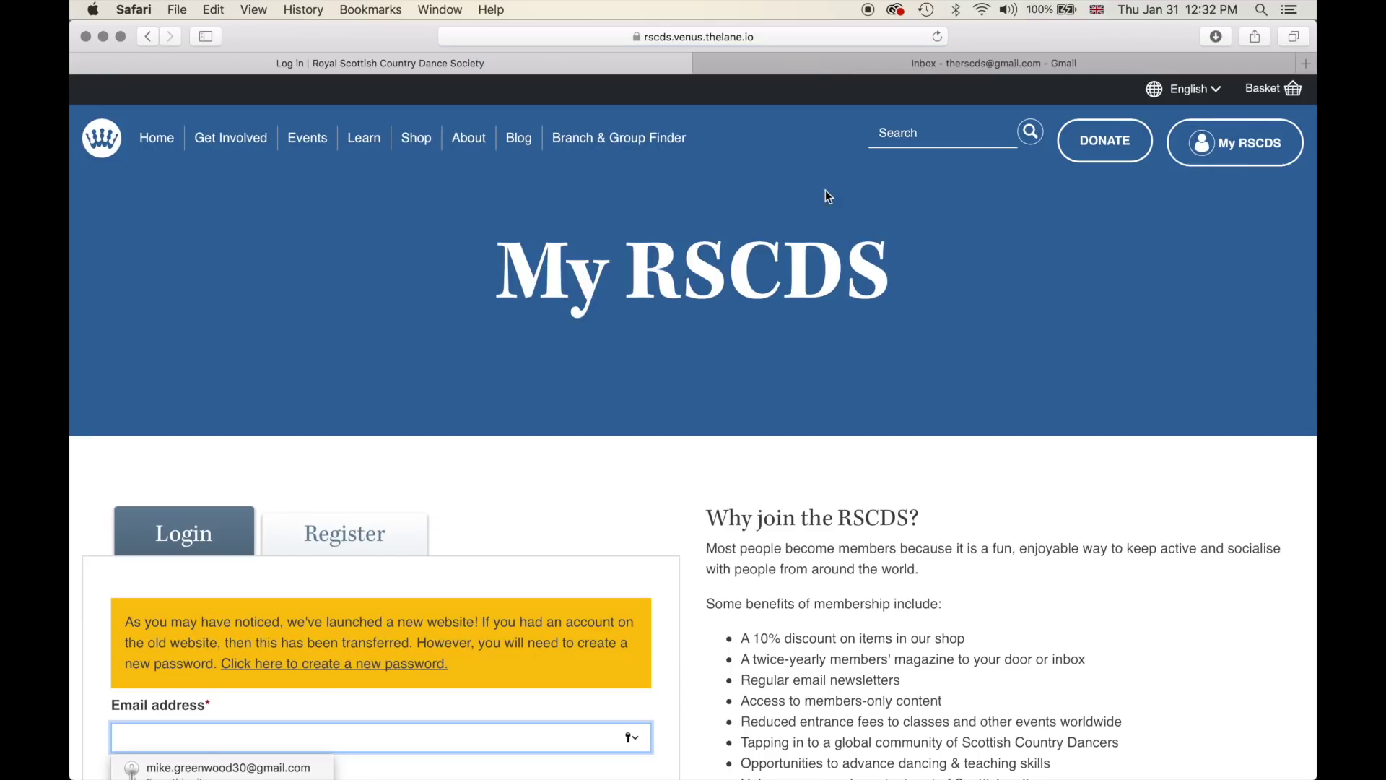
scroll(473, 244, down, 3)
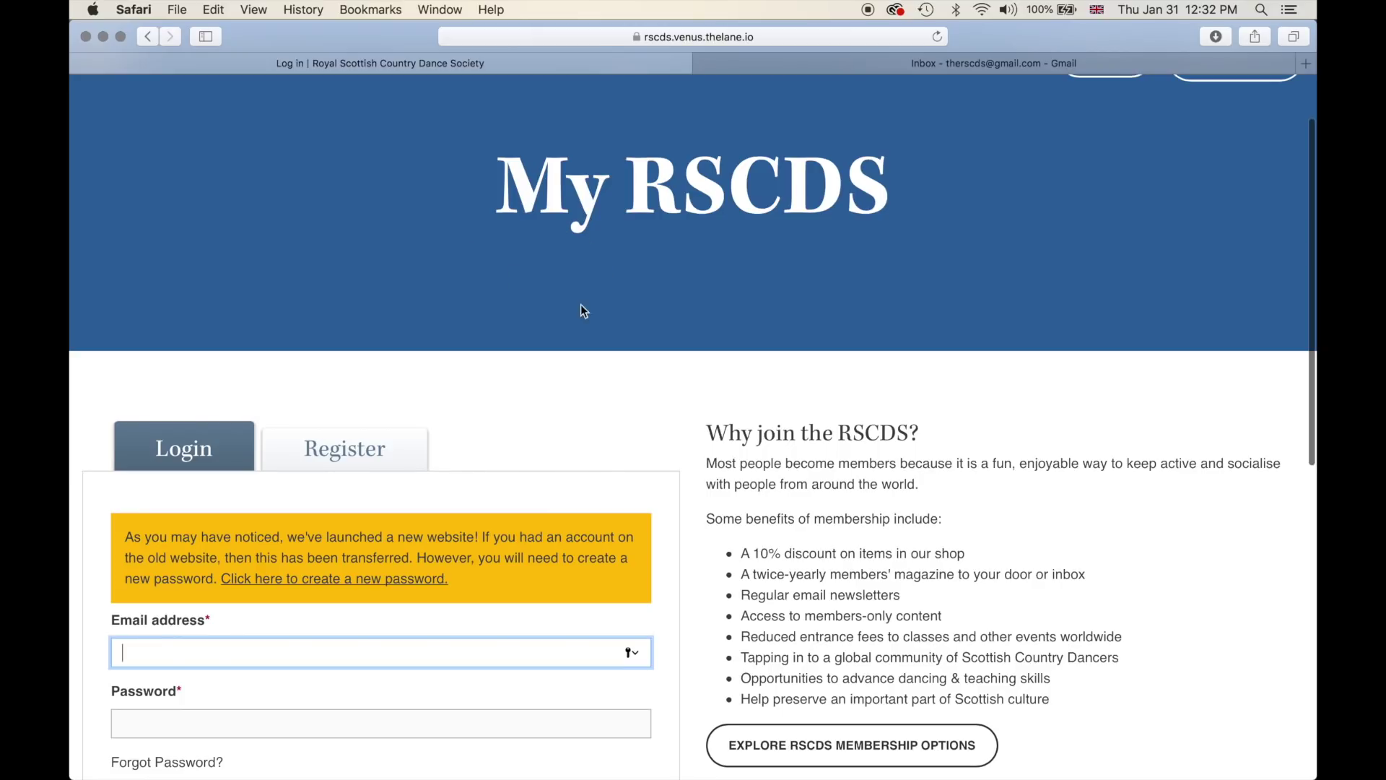
scroll(602, 297, up, 3)
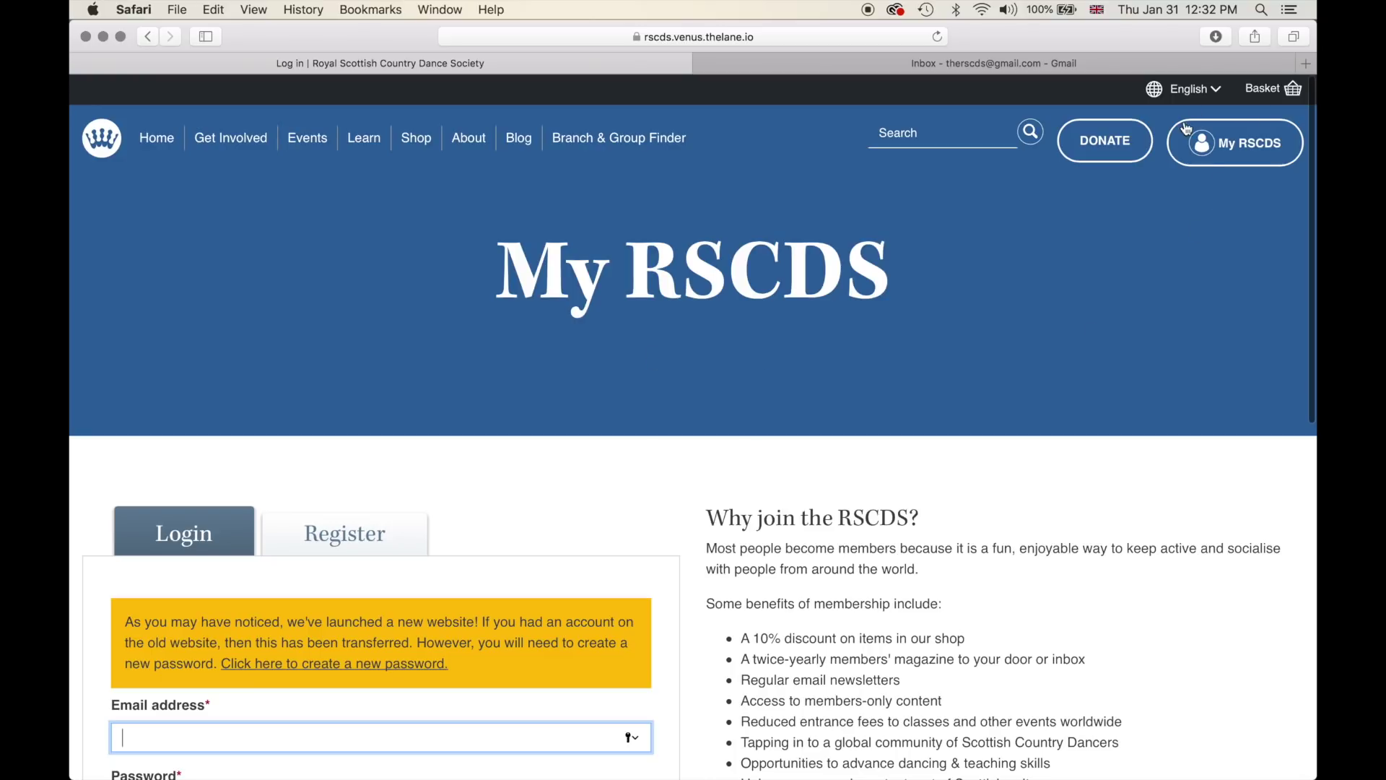
scroll(725, 316, down, 4)
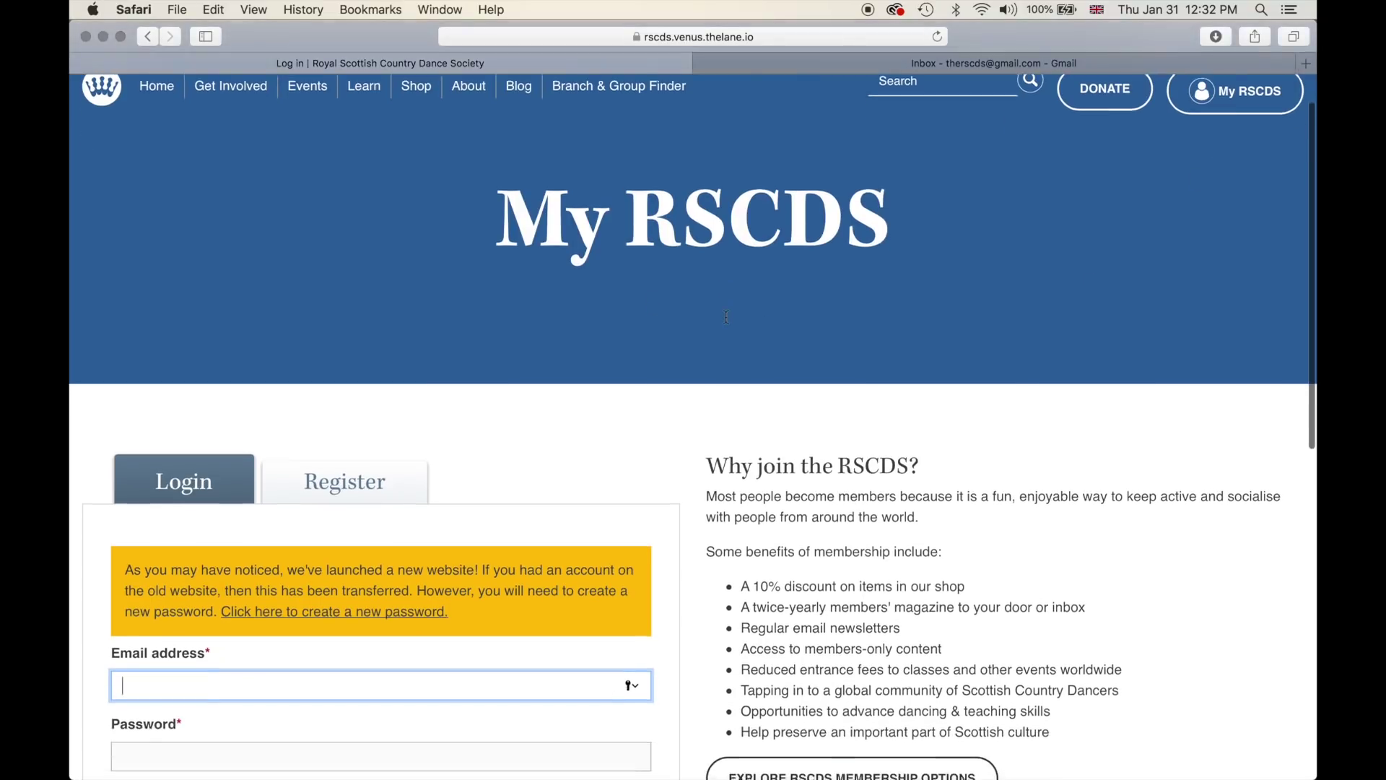
scroll(683, 332, down, 5)
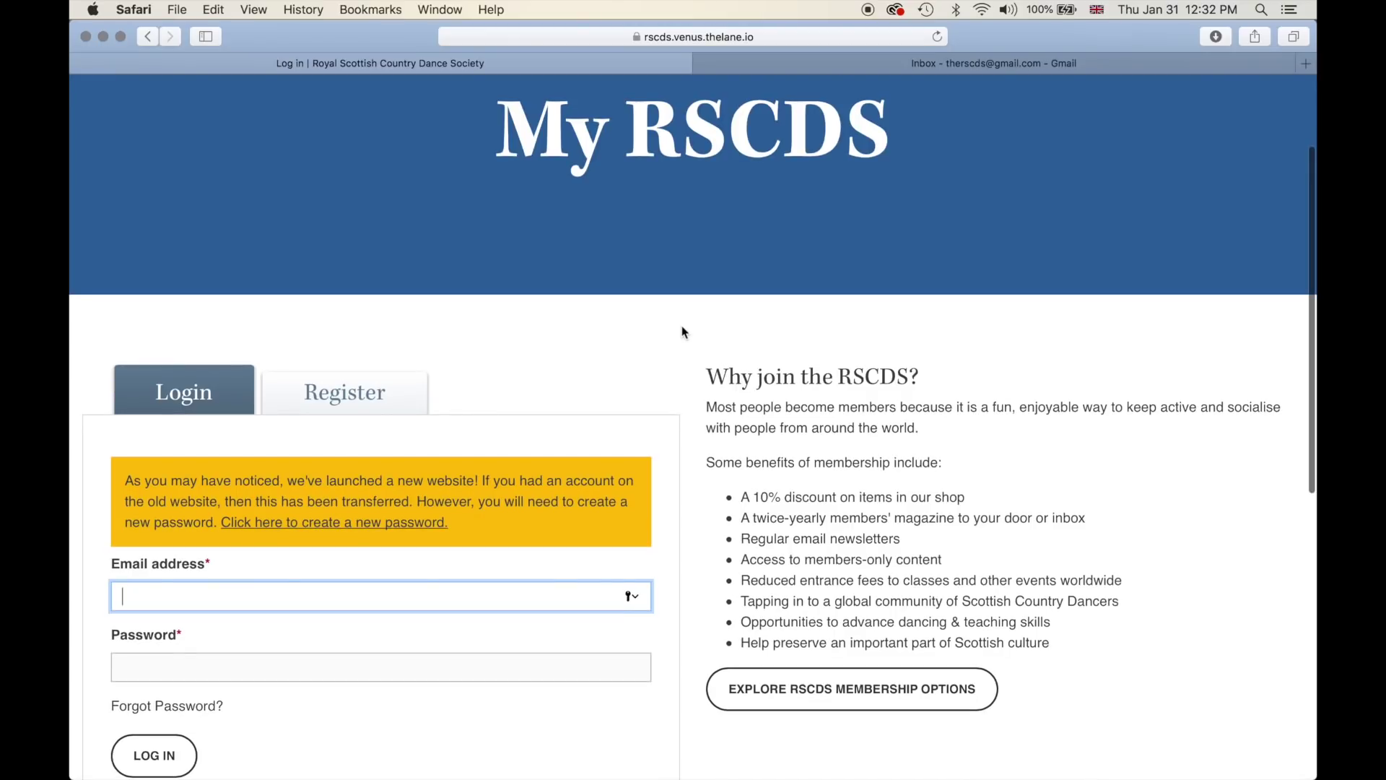
scroll(682, 329, down, 4)
scroll(683, 330, up, 4)
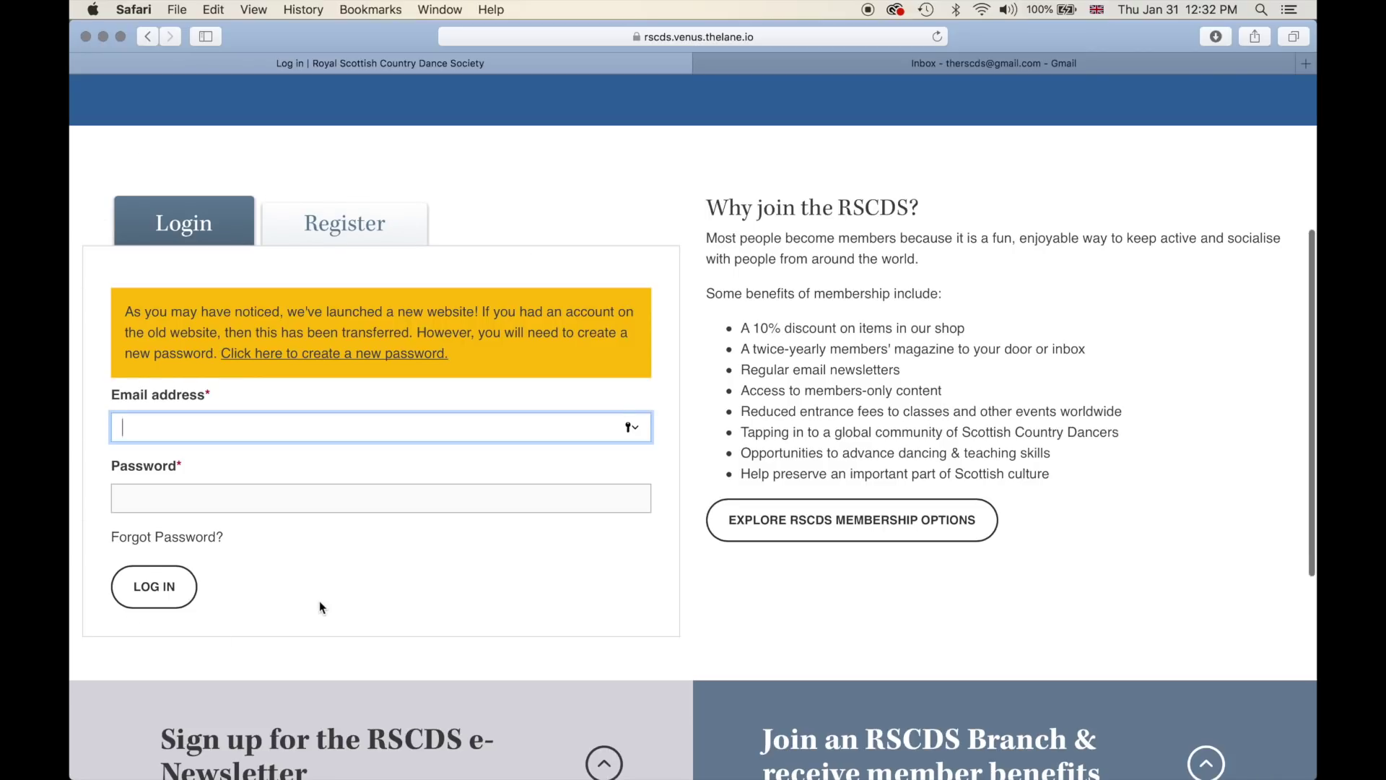
scroll(320, 601, up, 1)
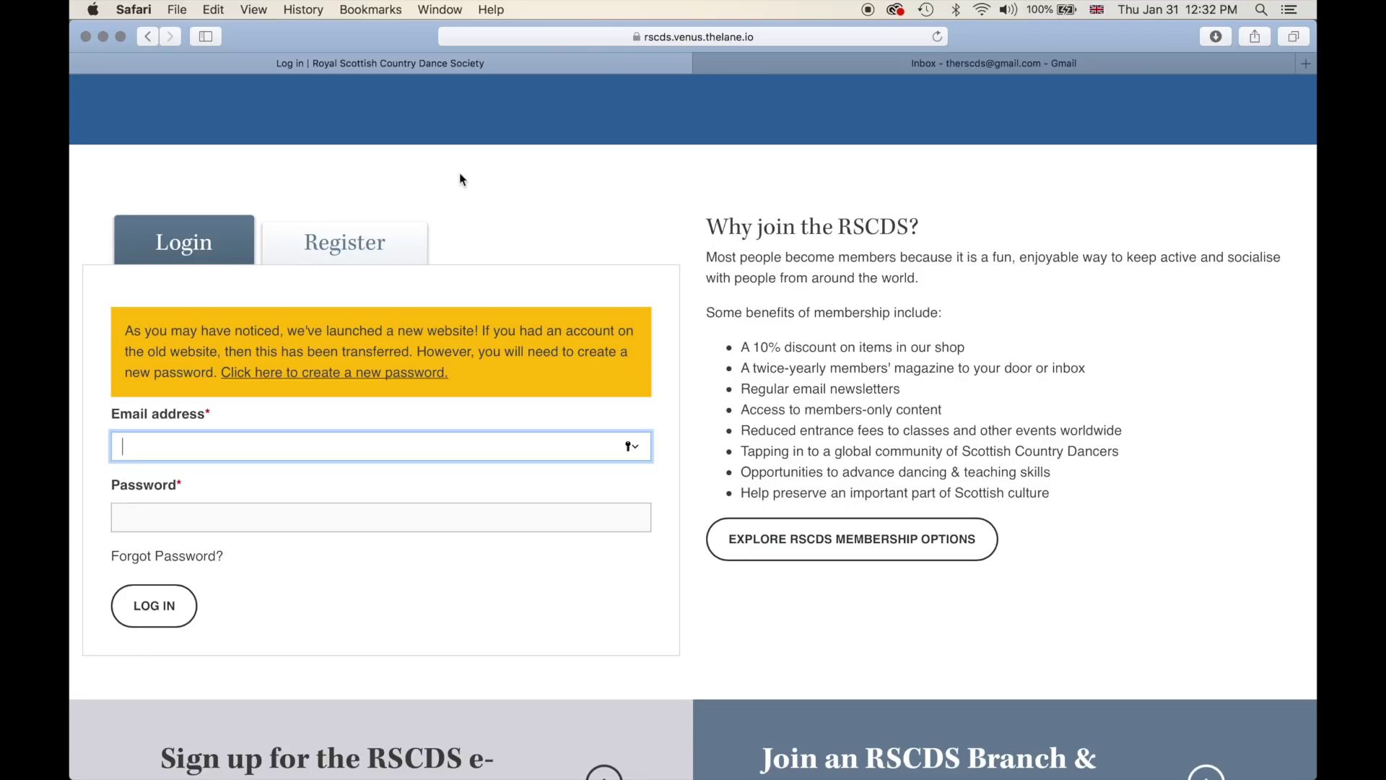
click(345, 242)
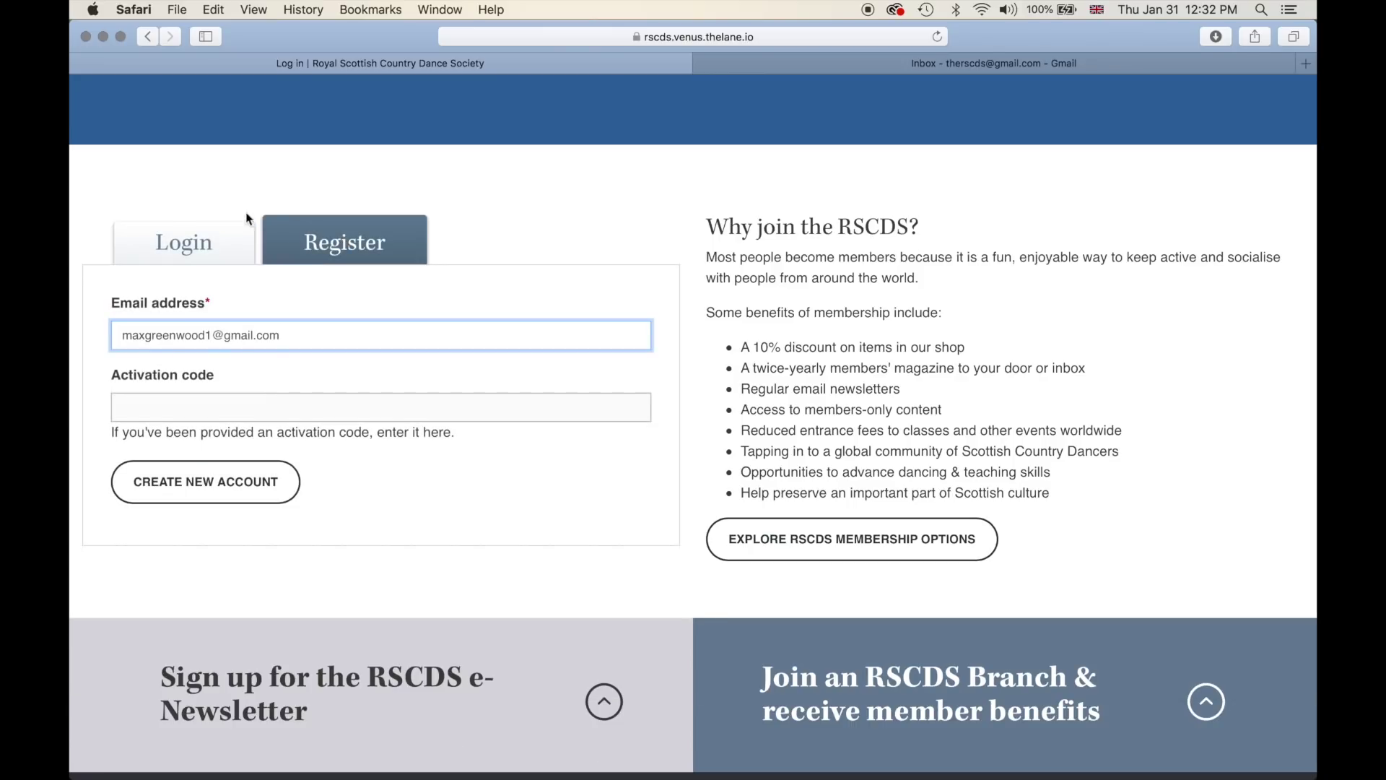
click(187, 238)
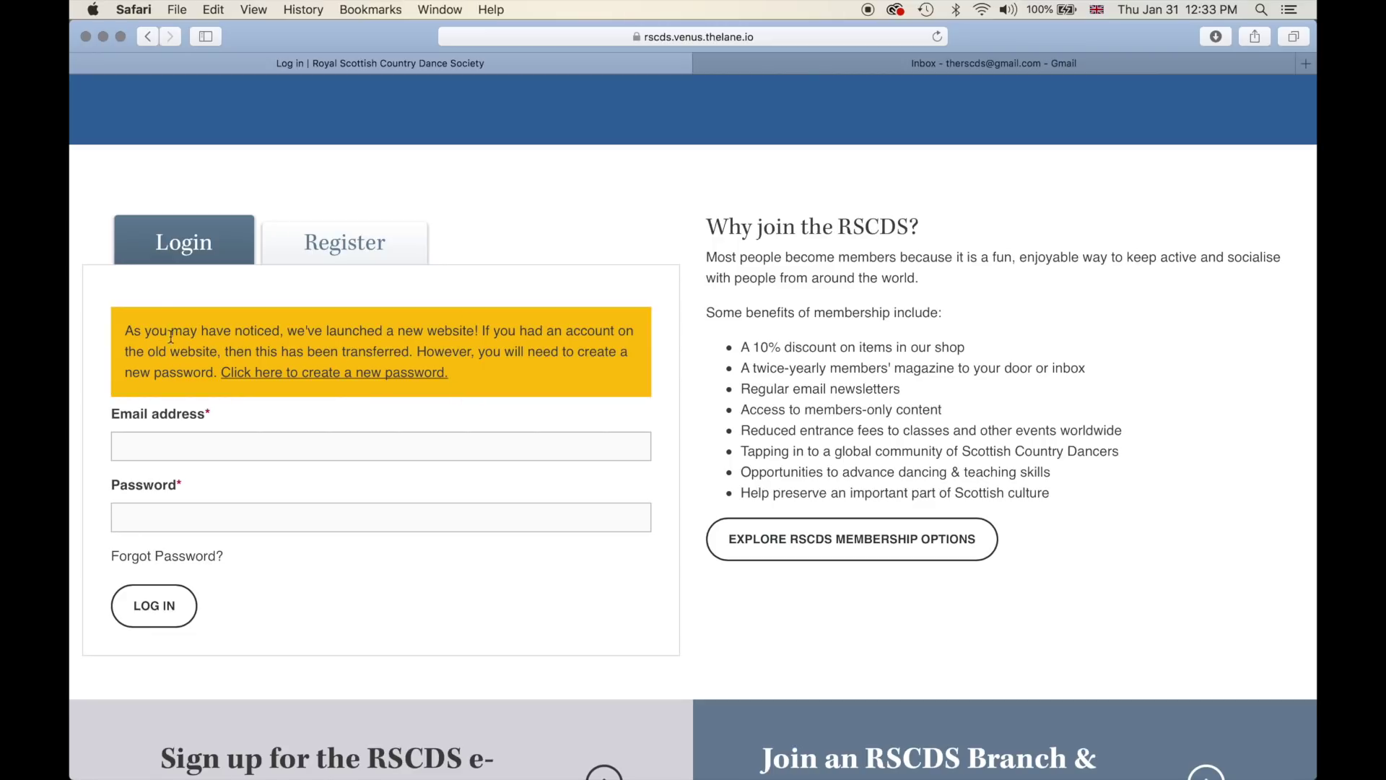
click(328, 378)
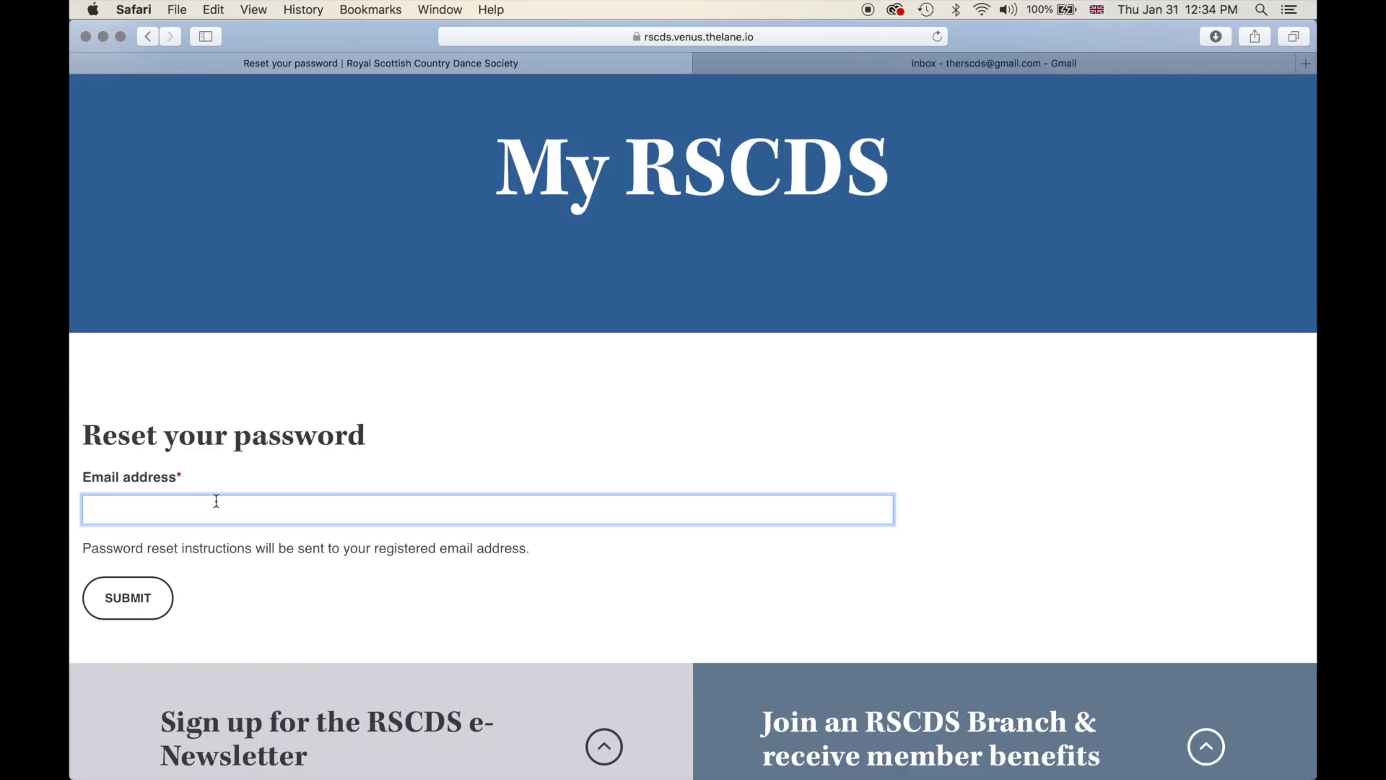
- Enter the account's email address, submit the password reset request, then switch to Gmail
click(307, 555)
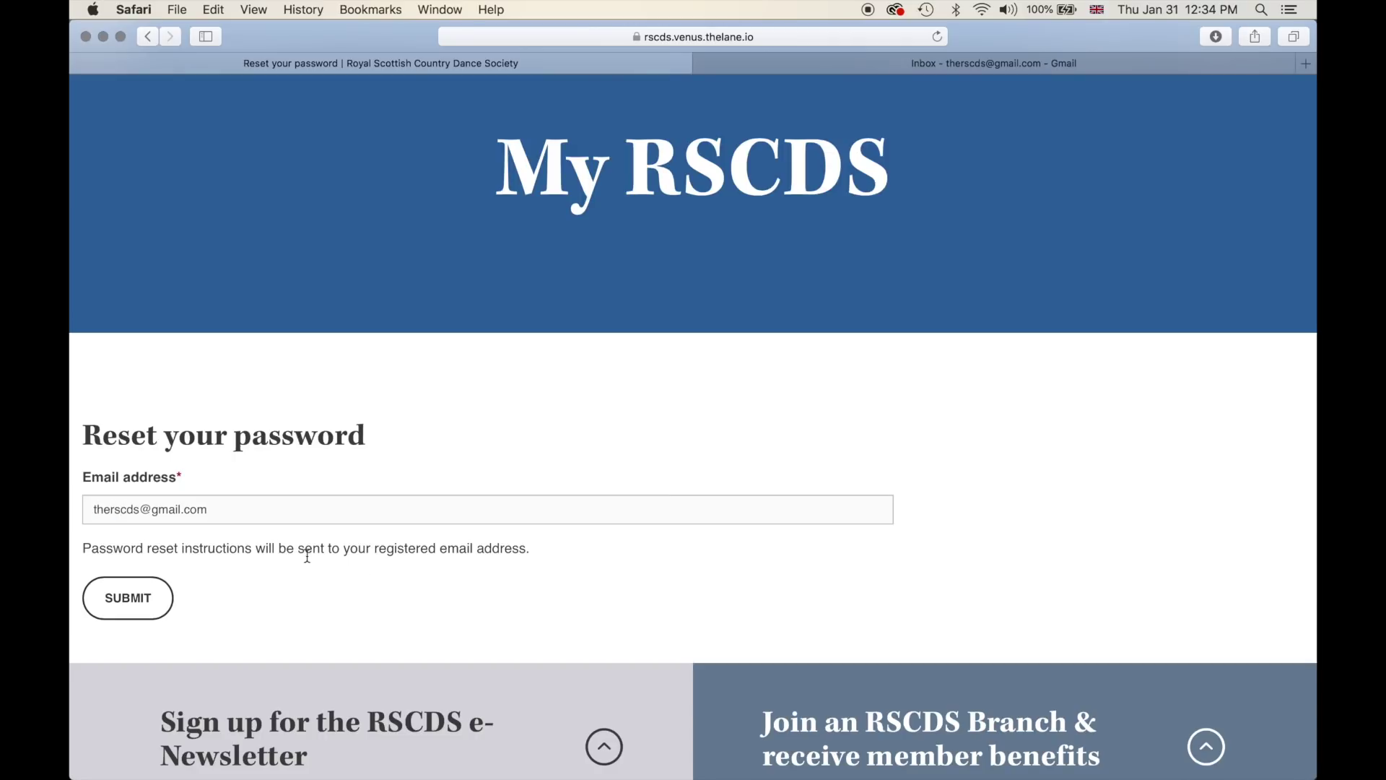
click(257, 509)
scroll(258, 509, down, 2)
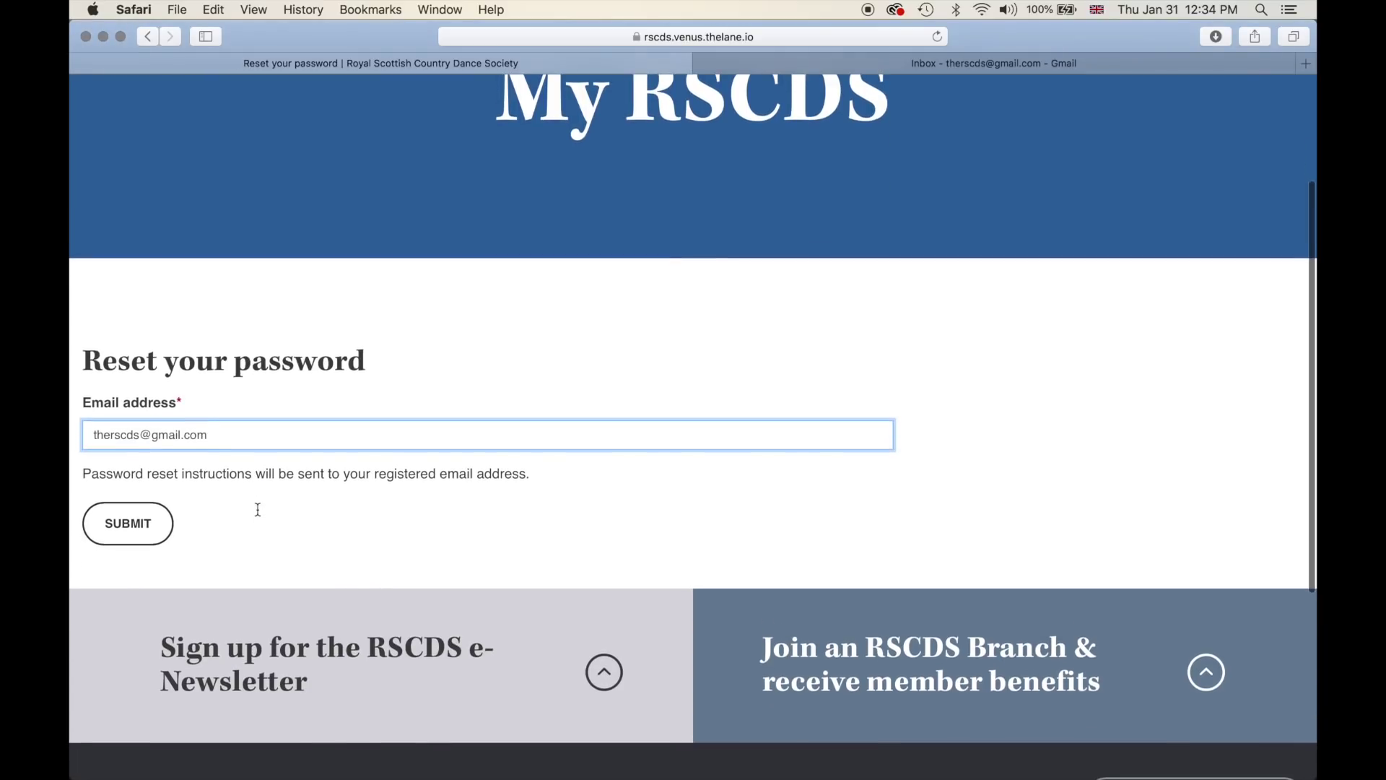
click(119, 507)
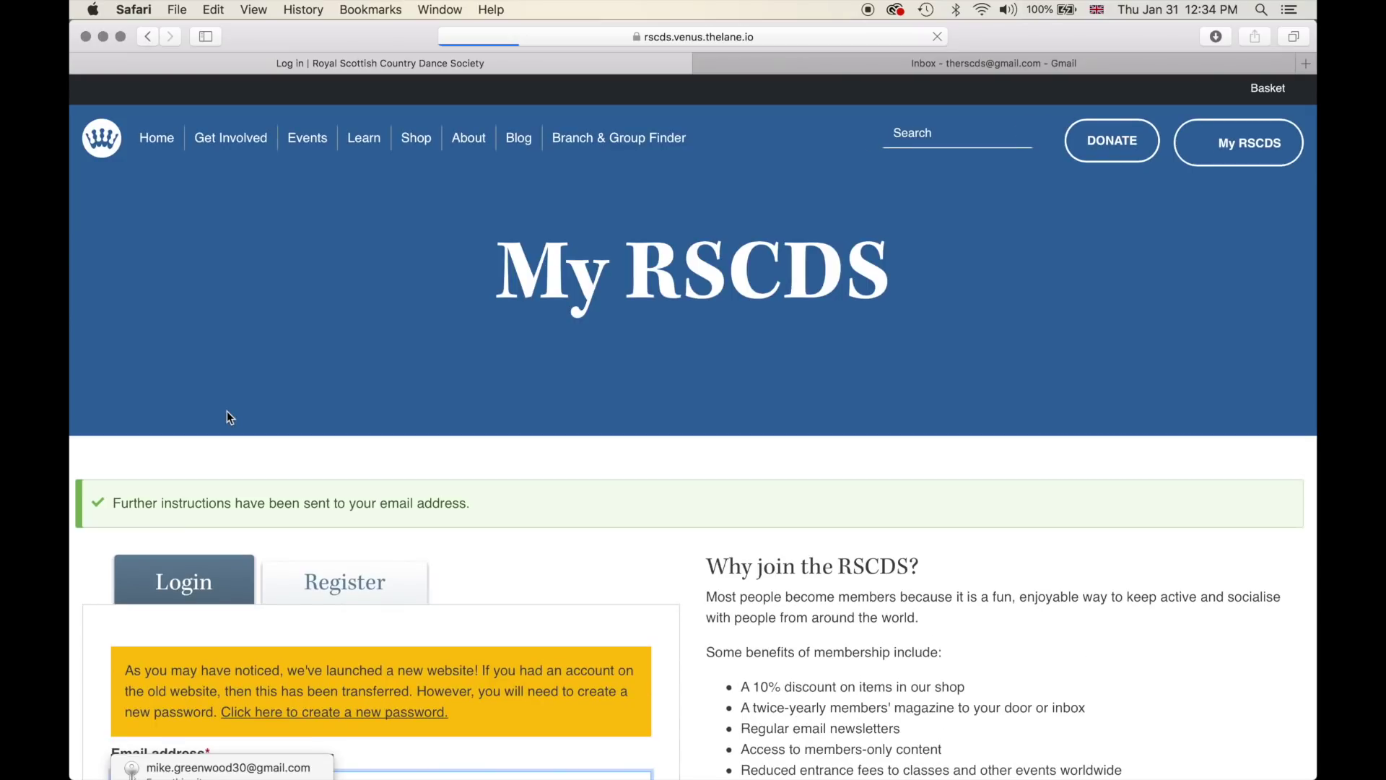
scroll(227, 410, down, 4)
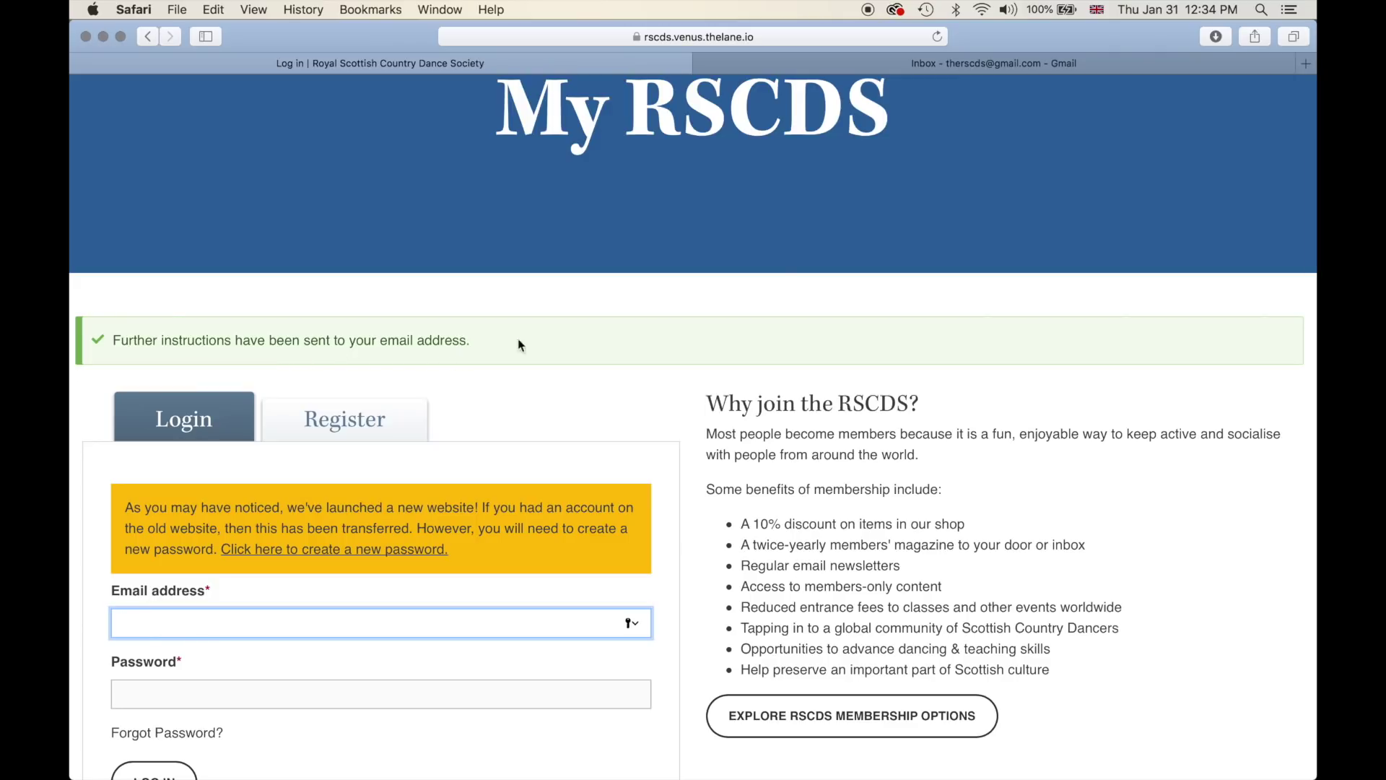
click(958, 62)
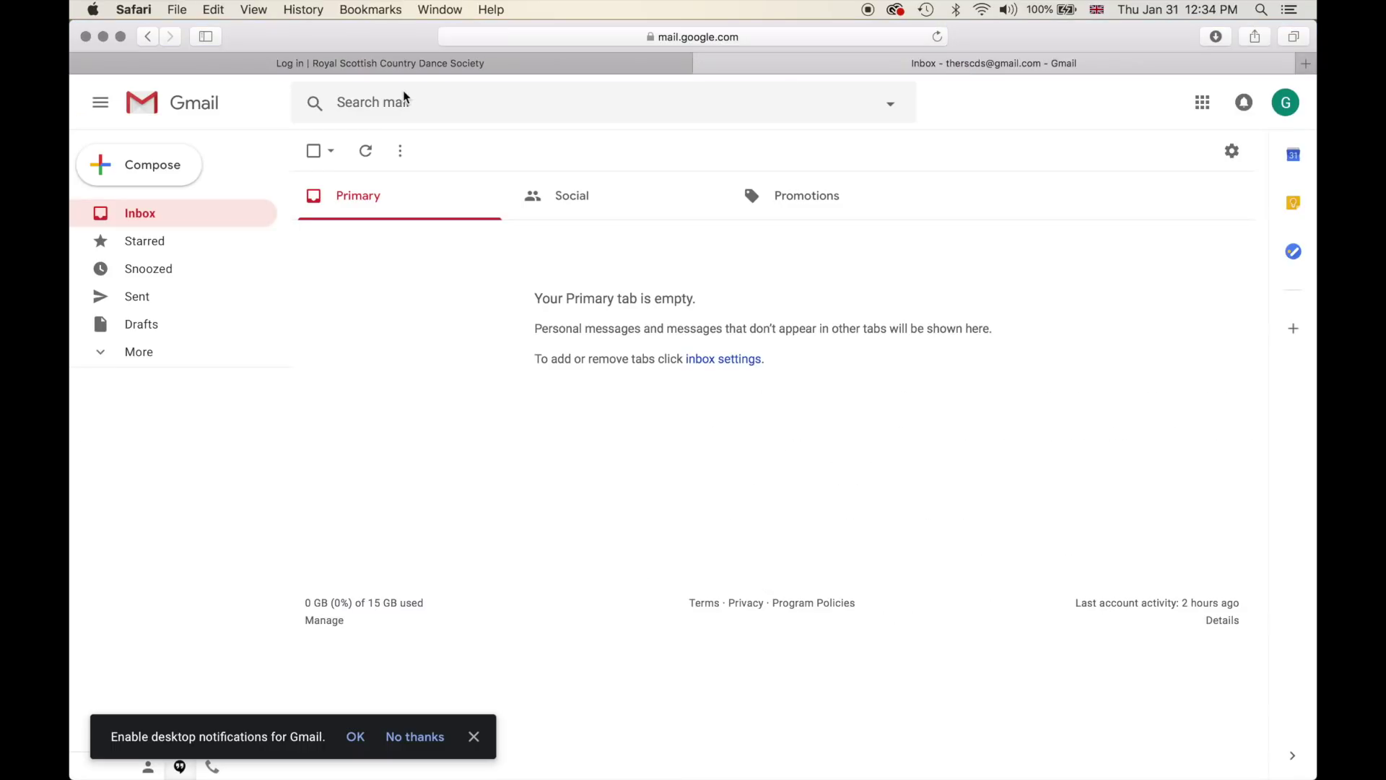
- Refresh the inbox, open 'Replacement login information' and follow its password reset link
click(942, 39)
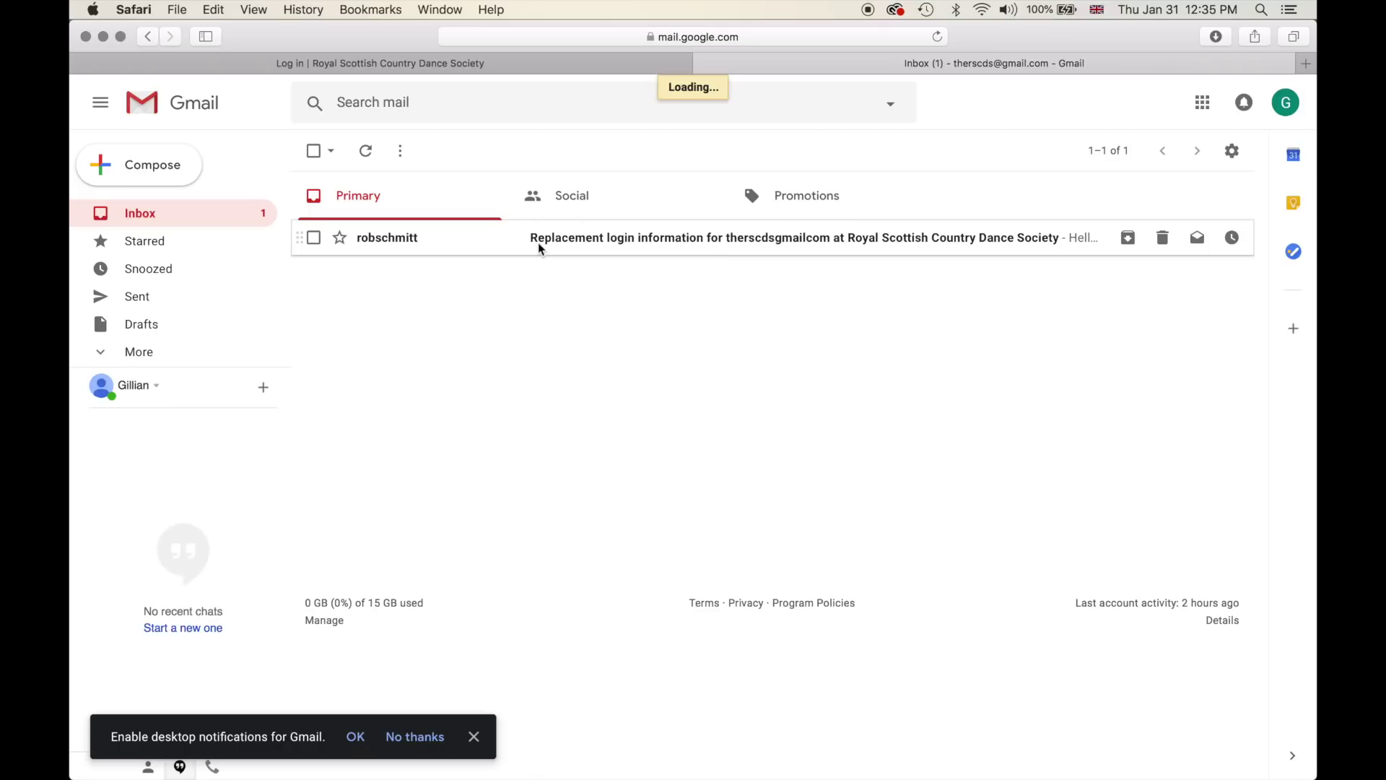
click(538, 248)
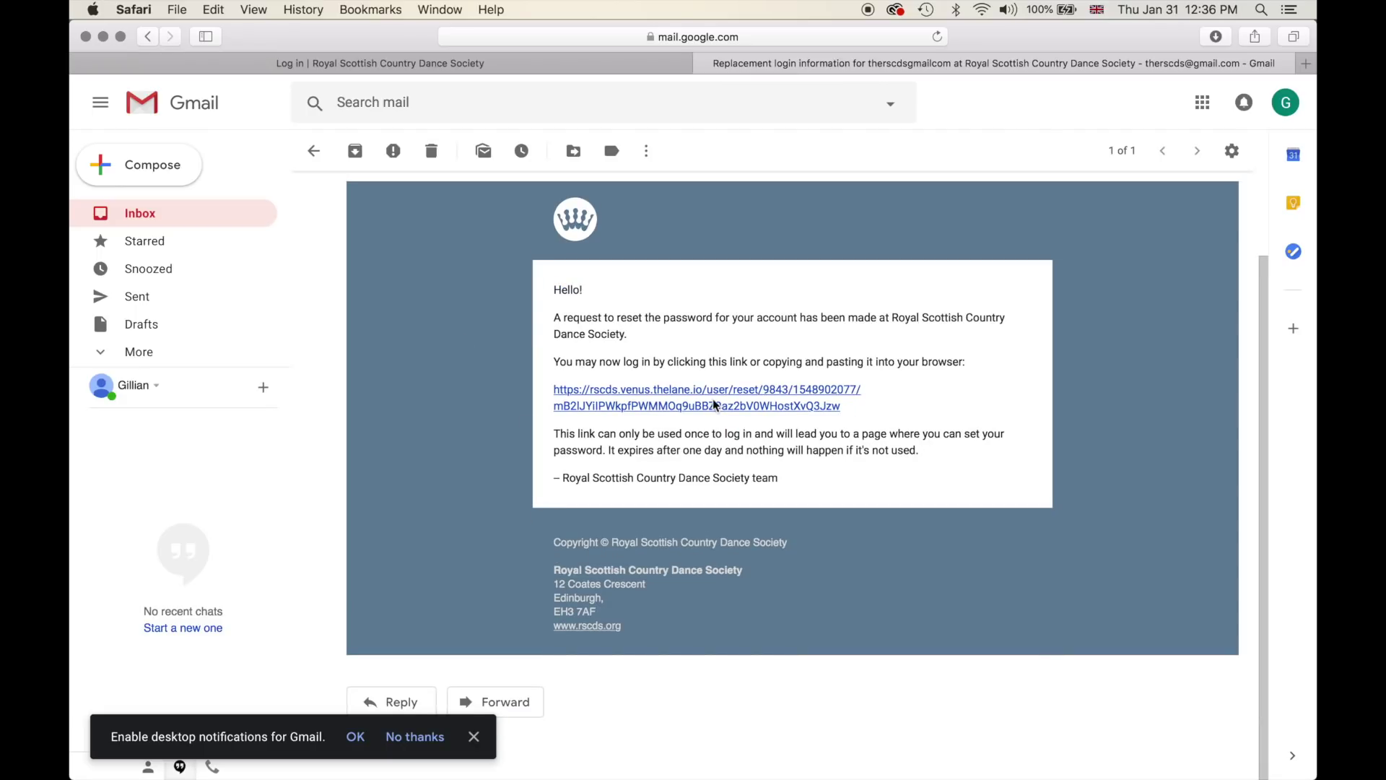
scroll(707, 403, up, 1)
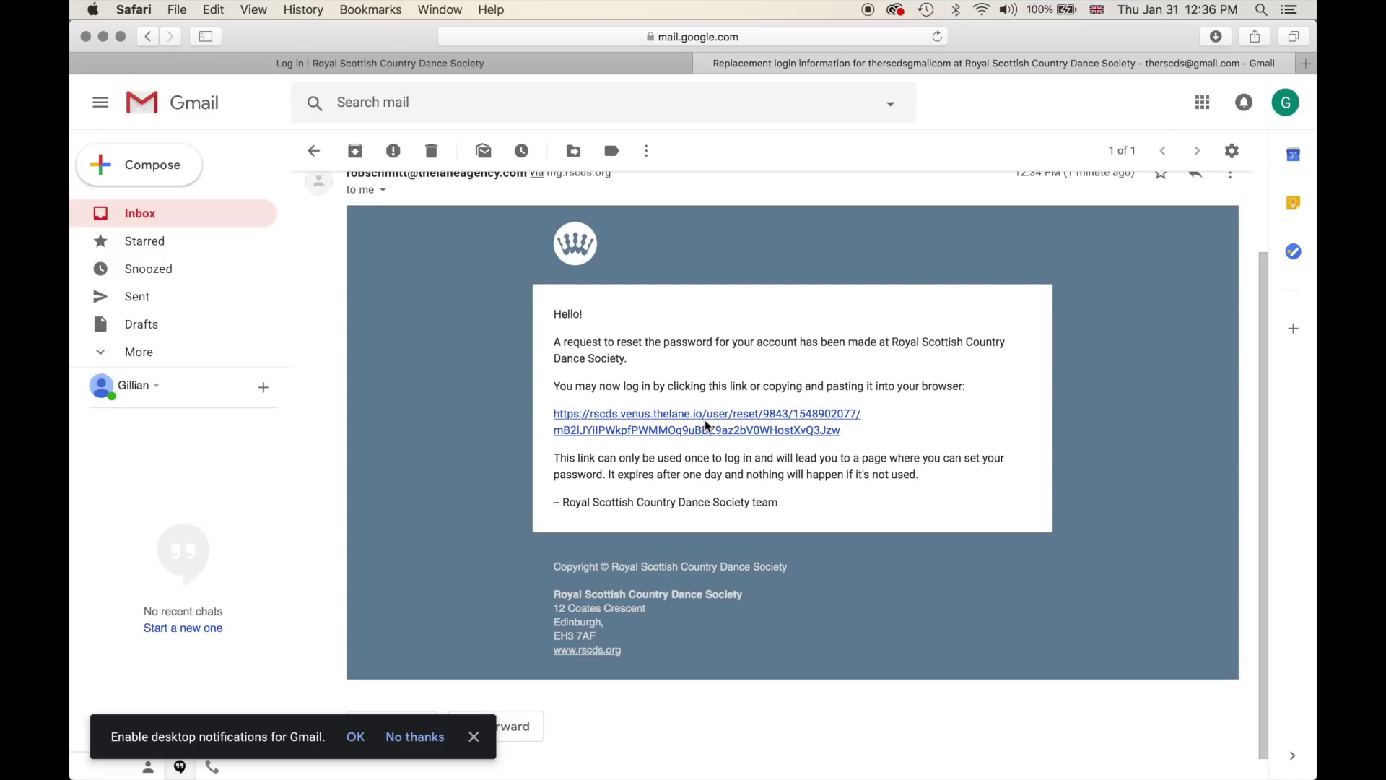
click(707, 426)
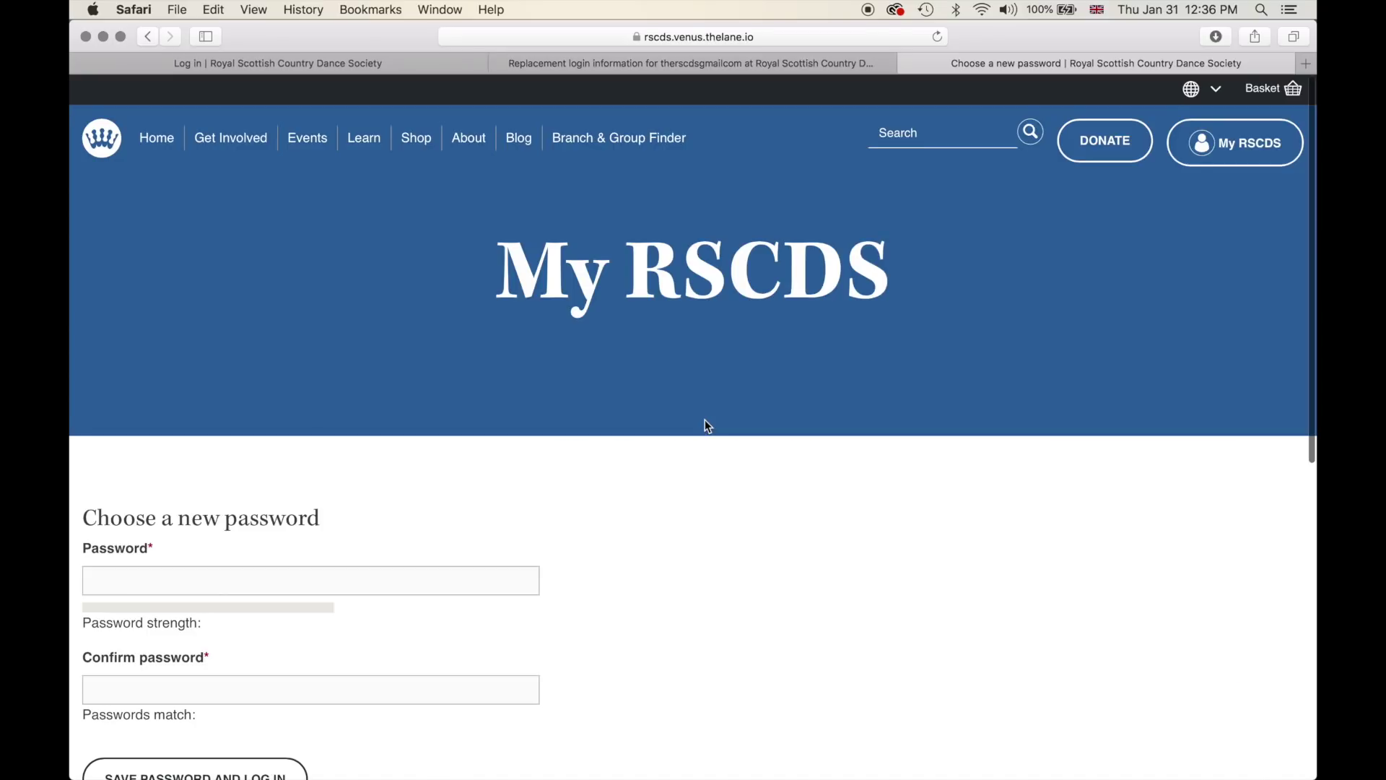
- Enter the new password in the Password field
scroll(706, 425, down, 3)
scroll(704, 426, down, 1)
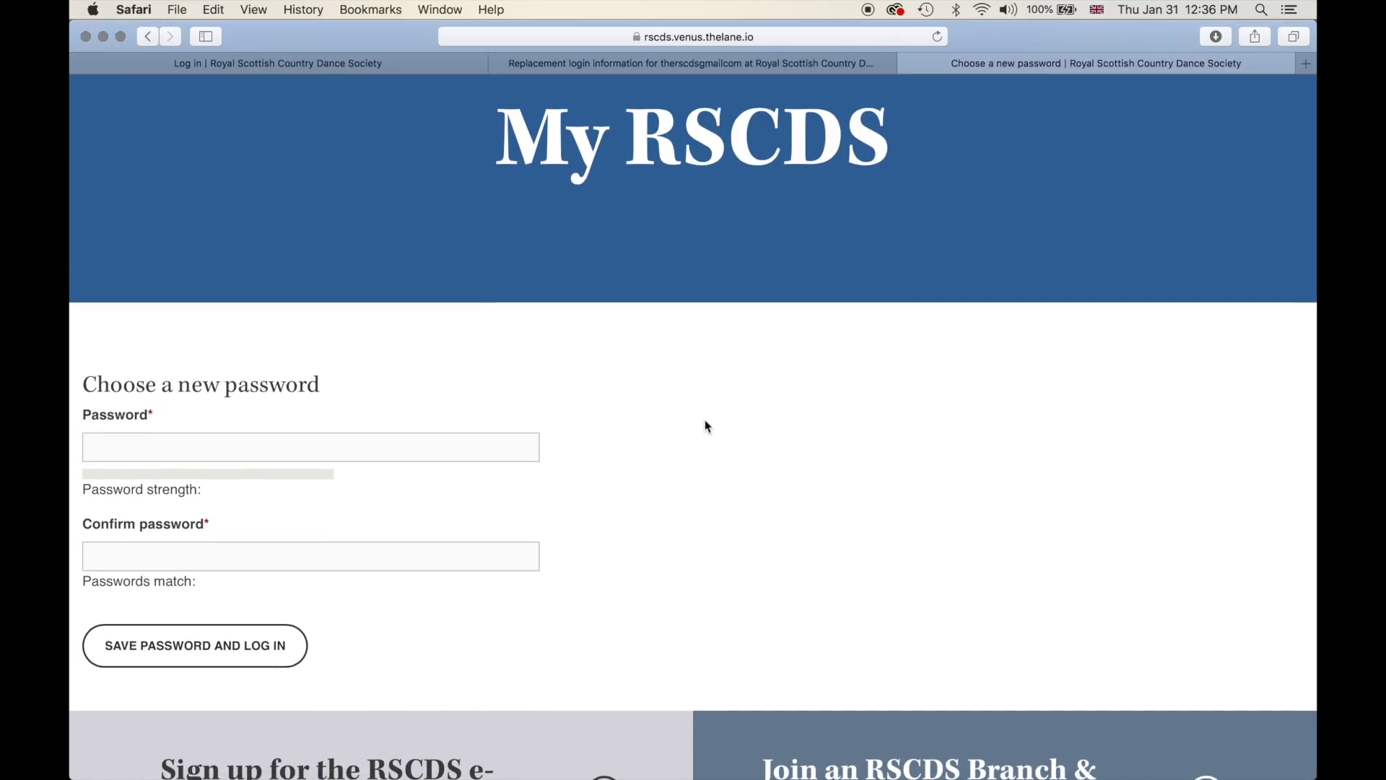
scroll(705, 426, down, 3)
click(345, 369)
click(345, 369)
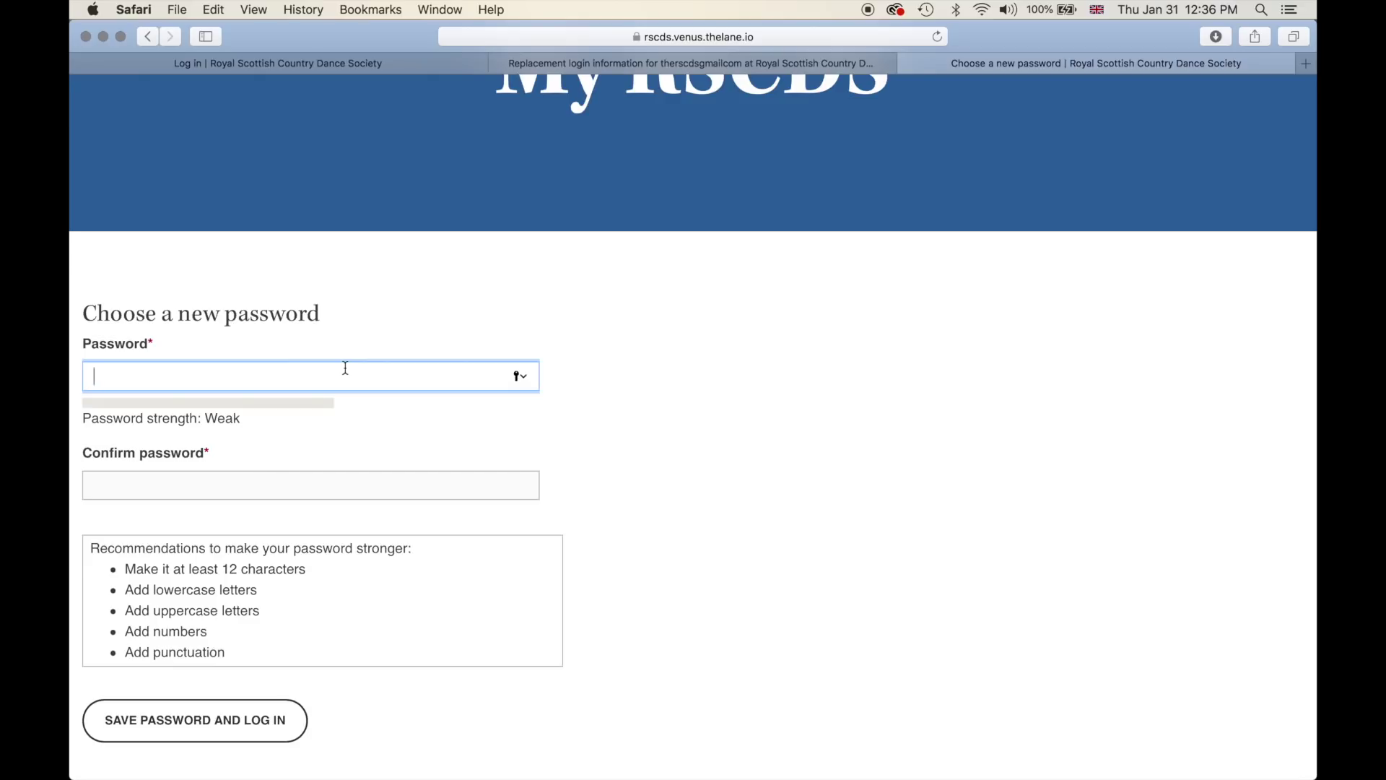
text(*********)
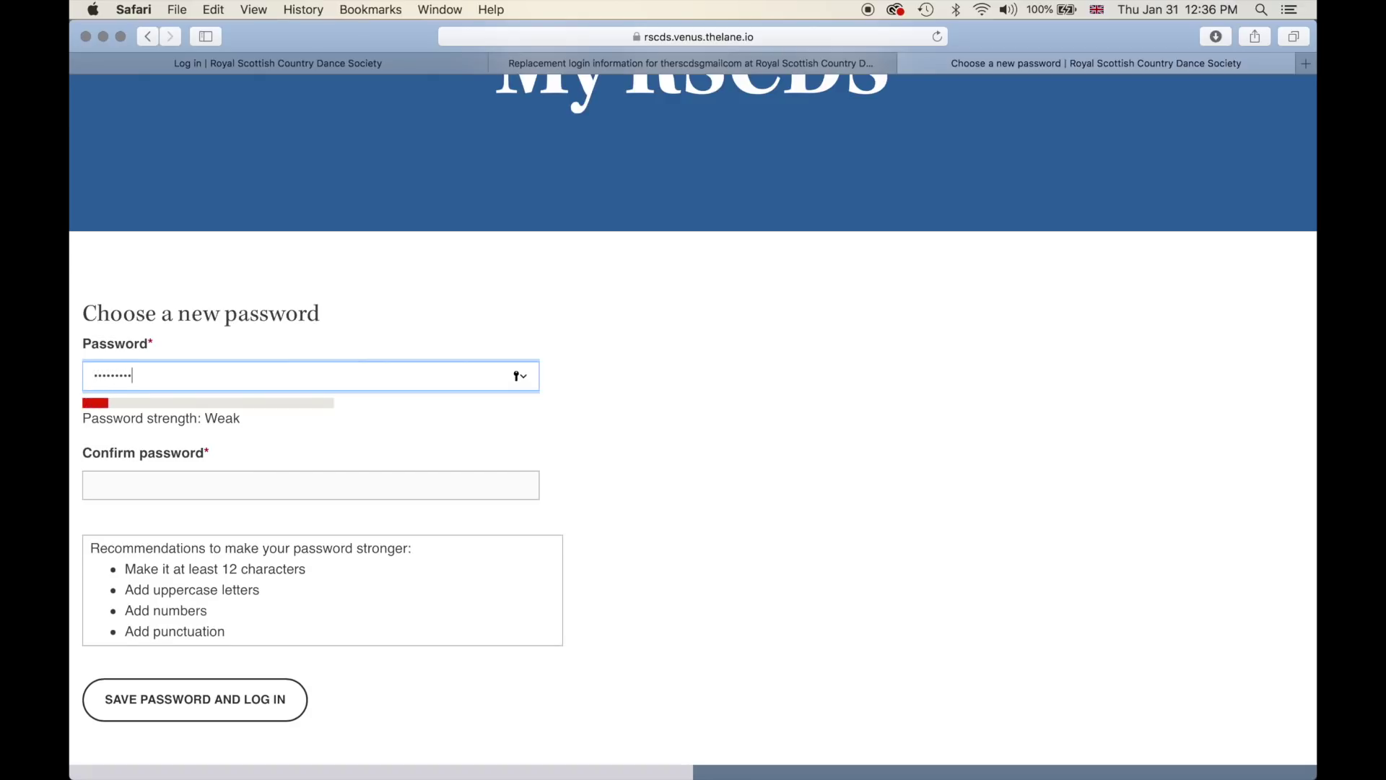
- Repeat the new password in Confirm password and save it to log in
click(222, 474)
text(*********)
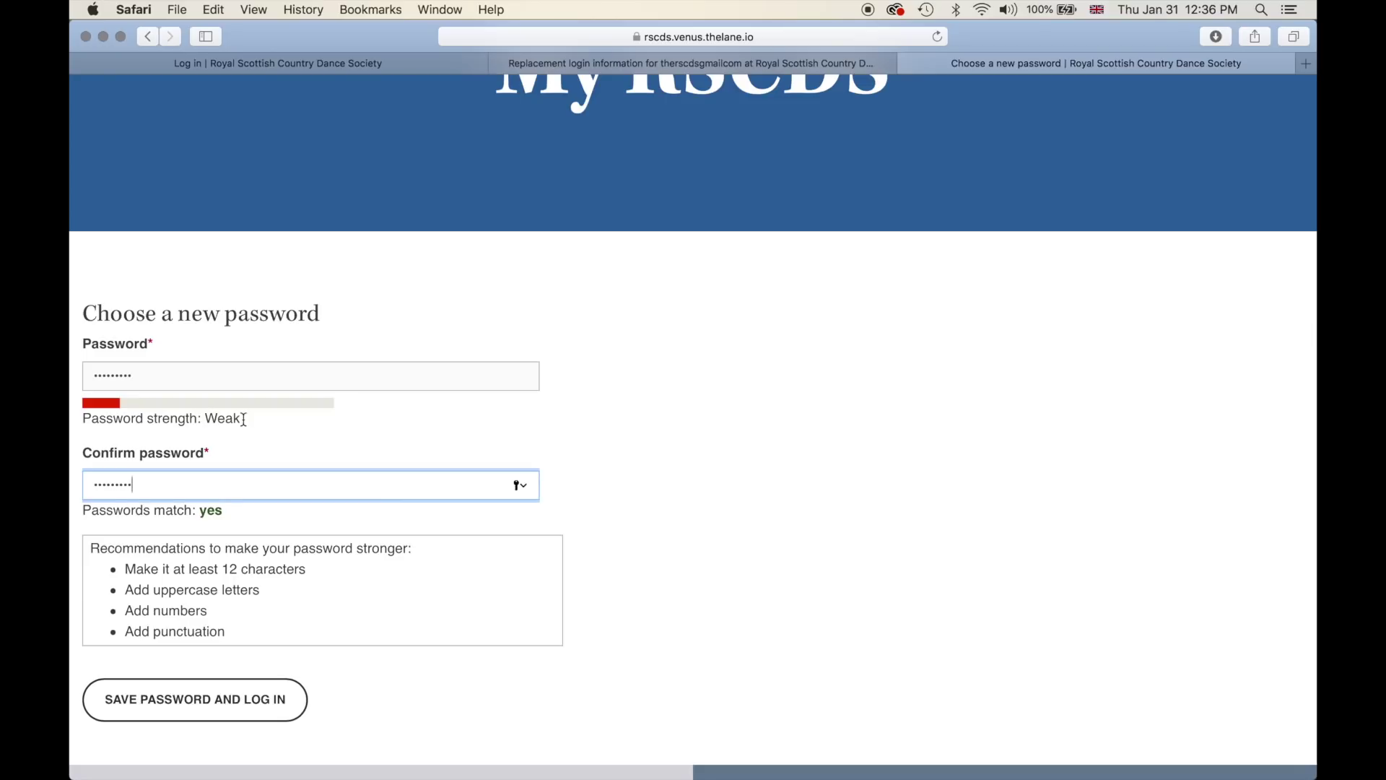
scroll(219, 512, down, 1)
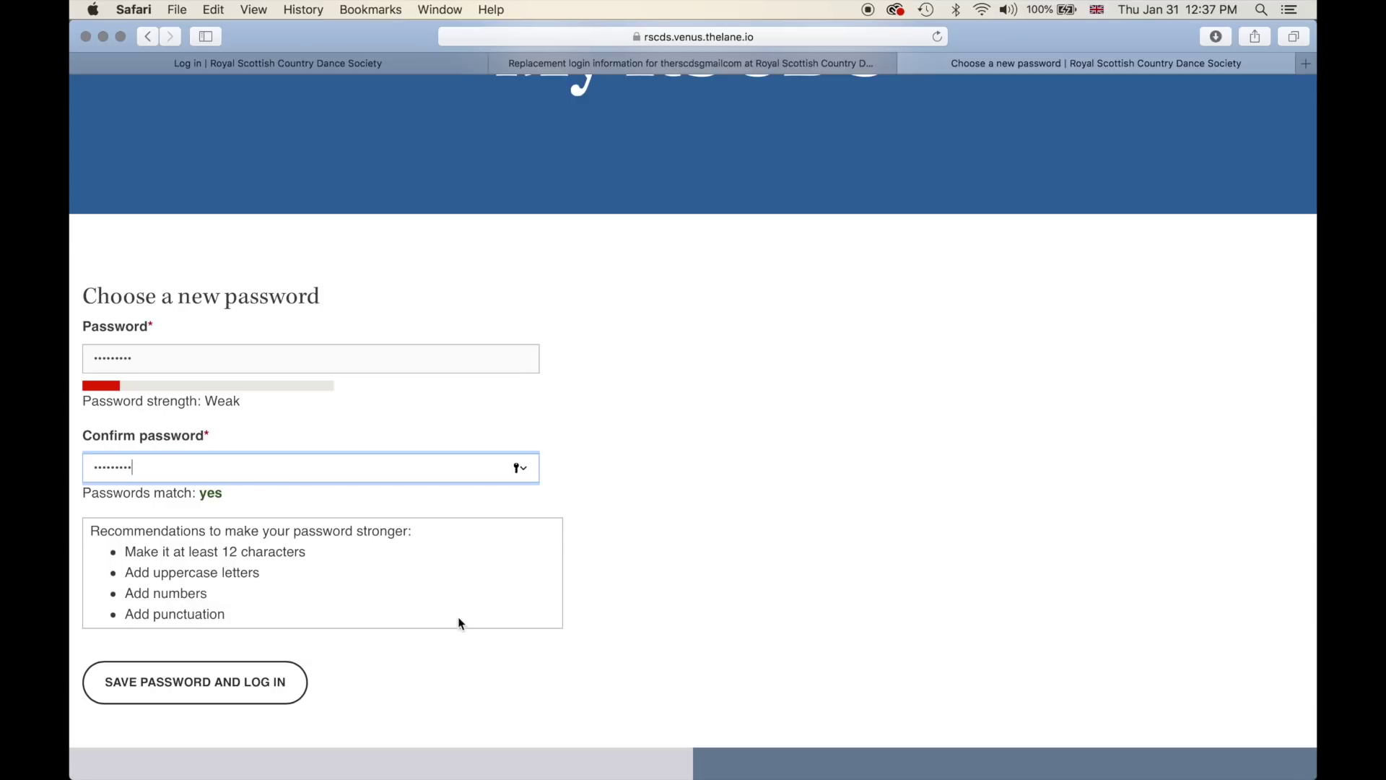
click(602, 450)
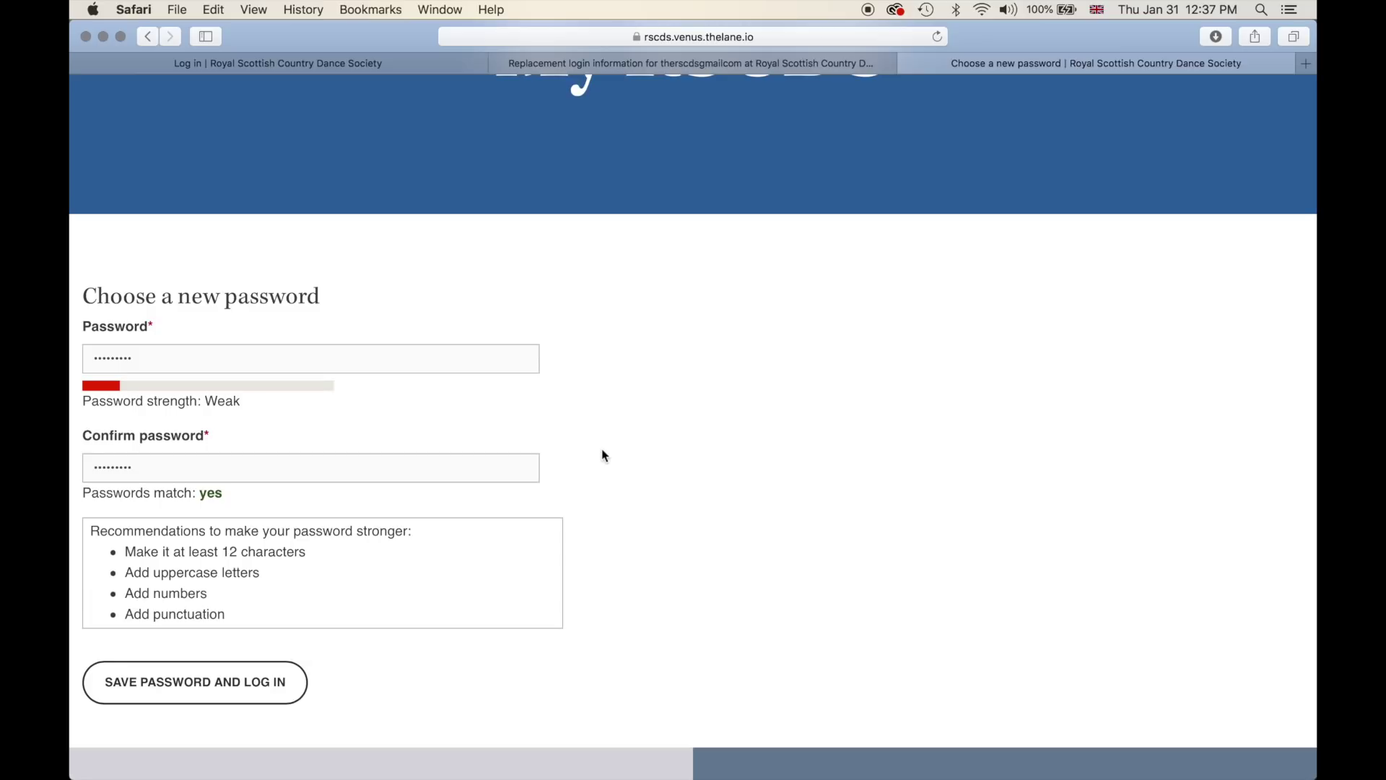
scroll(602, 452, down, 3)
scroll(603, 452, up, 4)
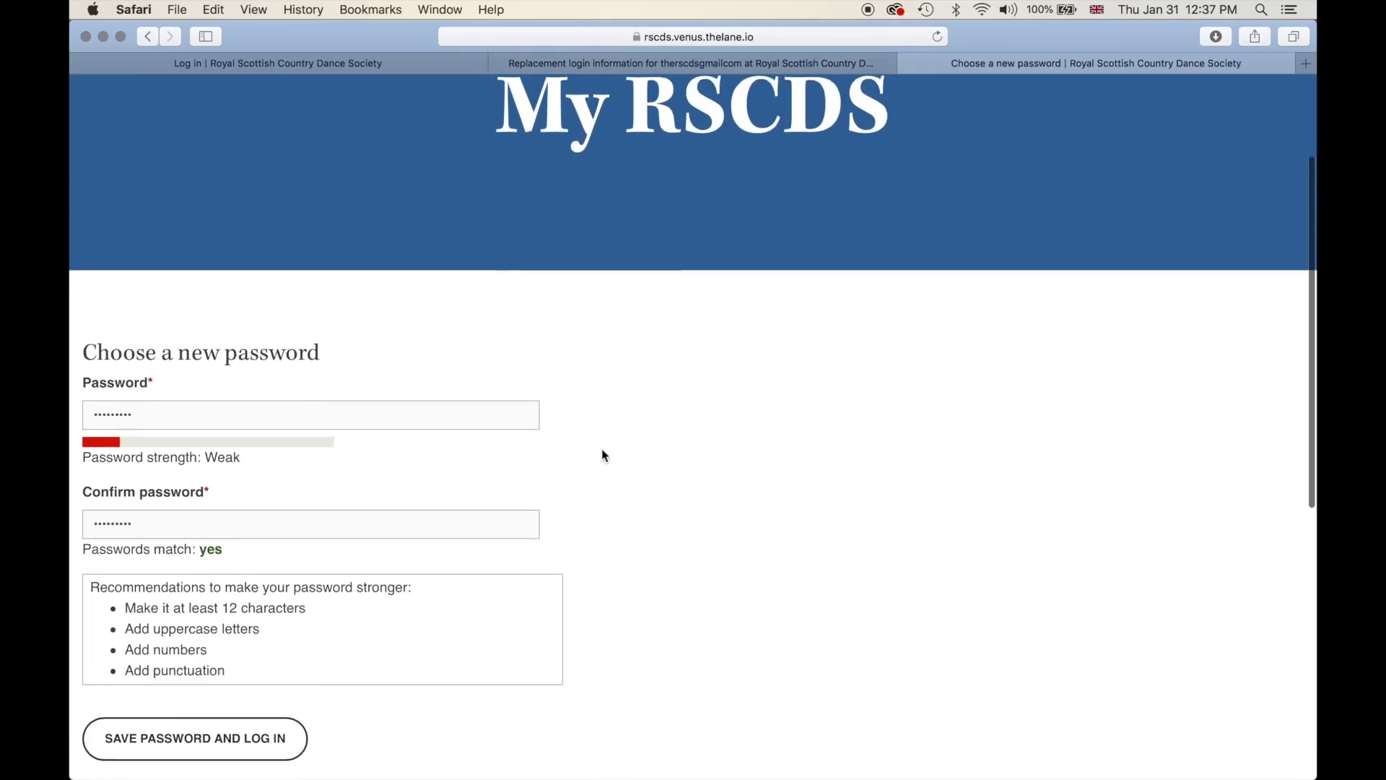
scroll(603, 455, down, 3)
key(super+r)
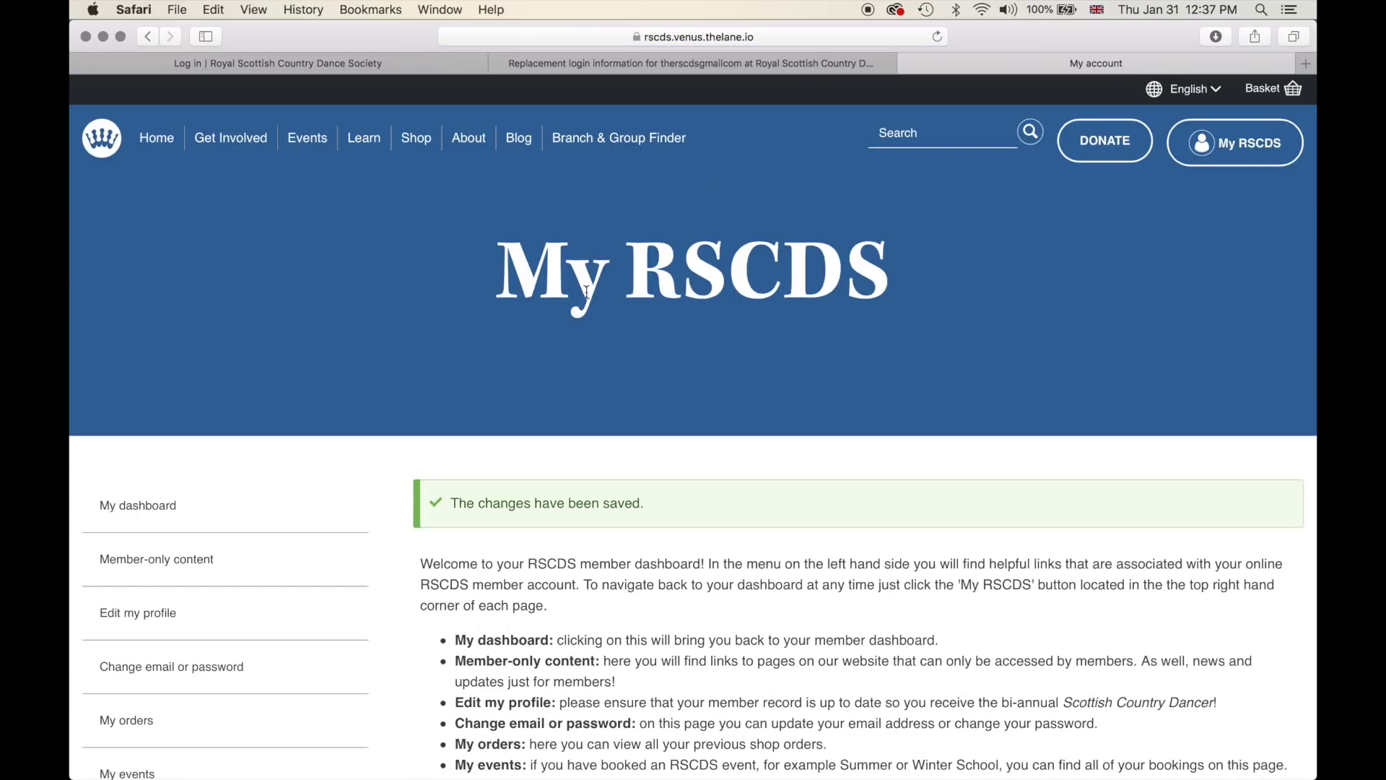
- Read through the dashboard's changes-saved message, welcome text, sidebar links and tiles
scroll(579, 305, down, 1)
scroll(579, 305, down, 2)
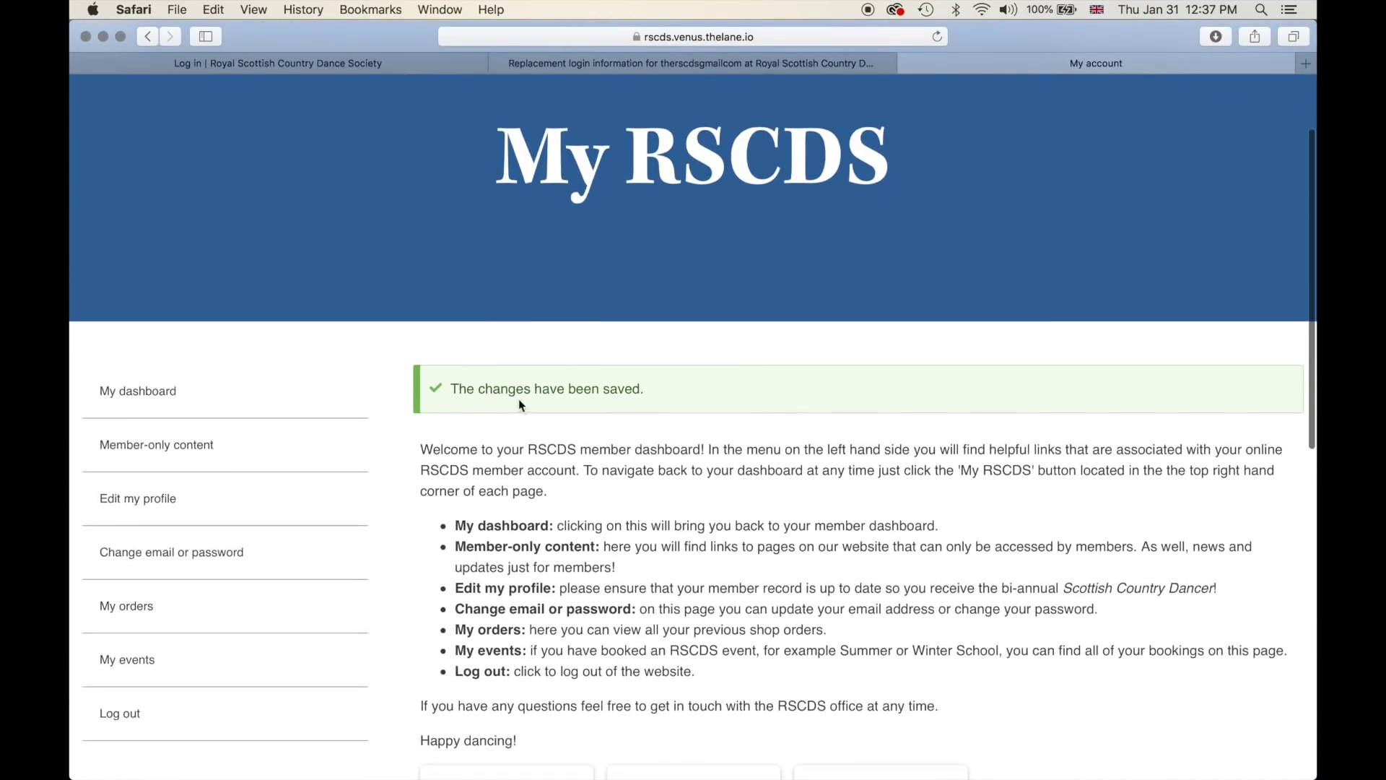
scroll(626, 393, down, 3)
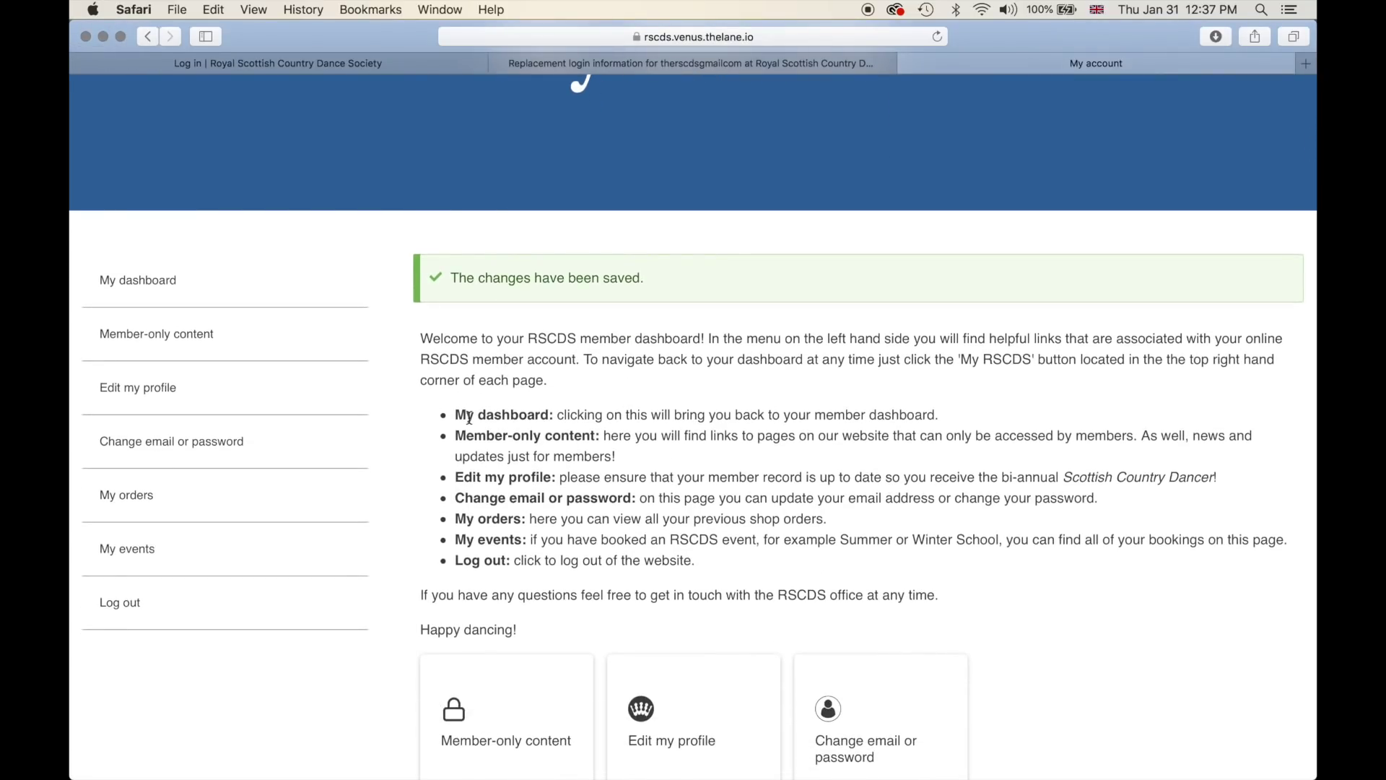
scroll(469, 418, down, 3)
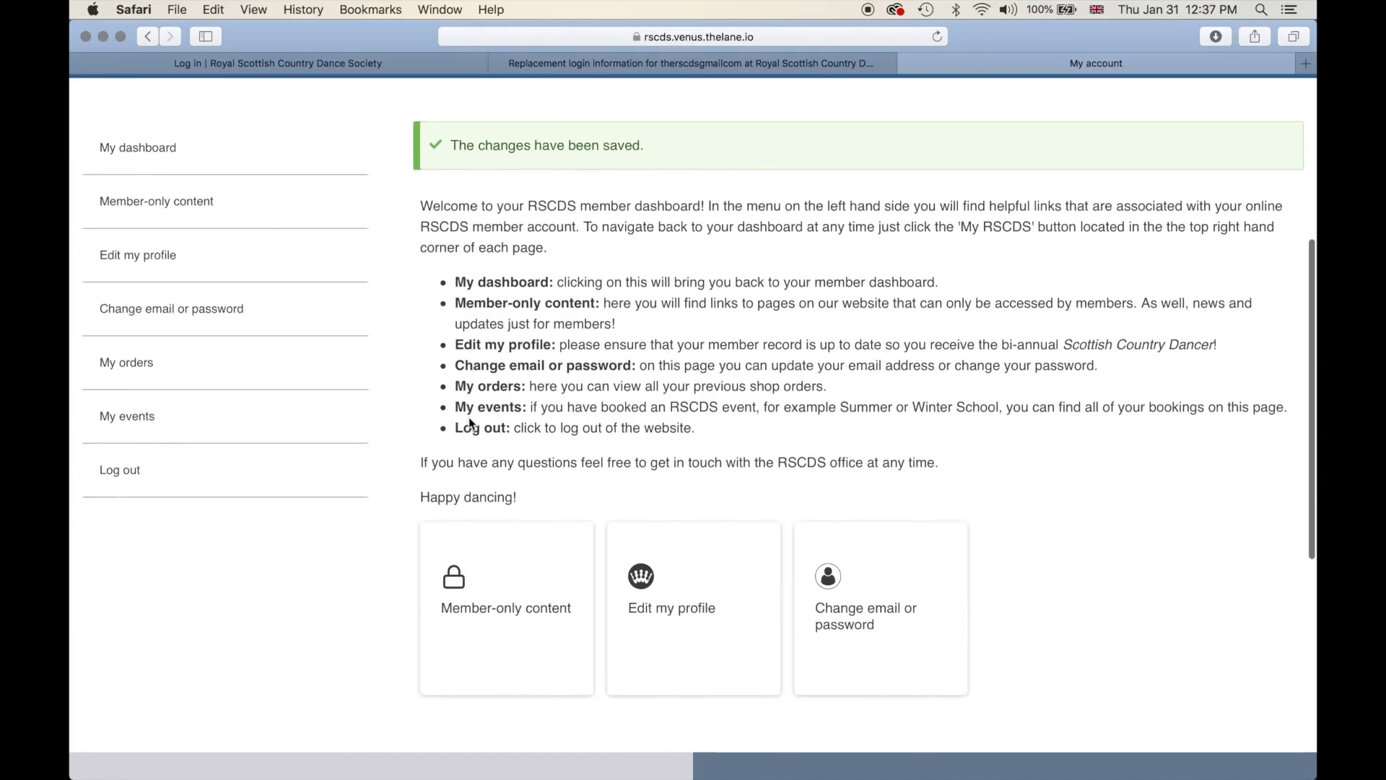
scroll(469, 417, up, 5)
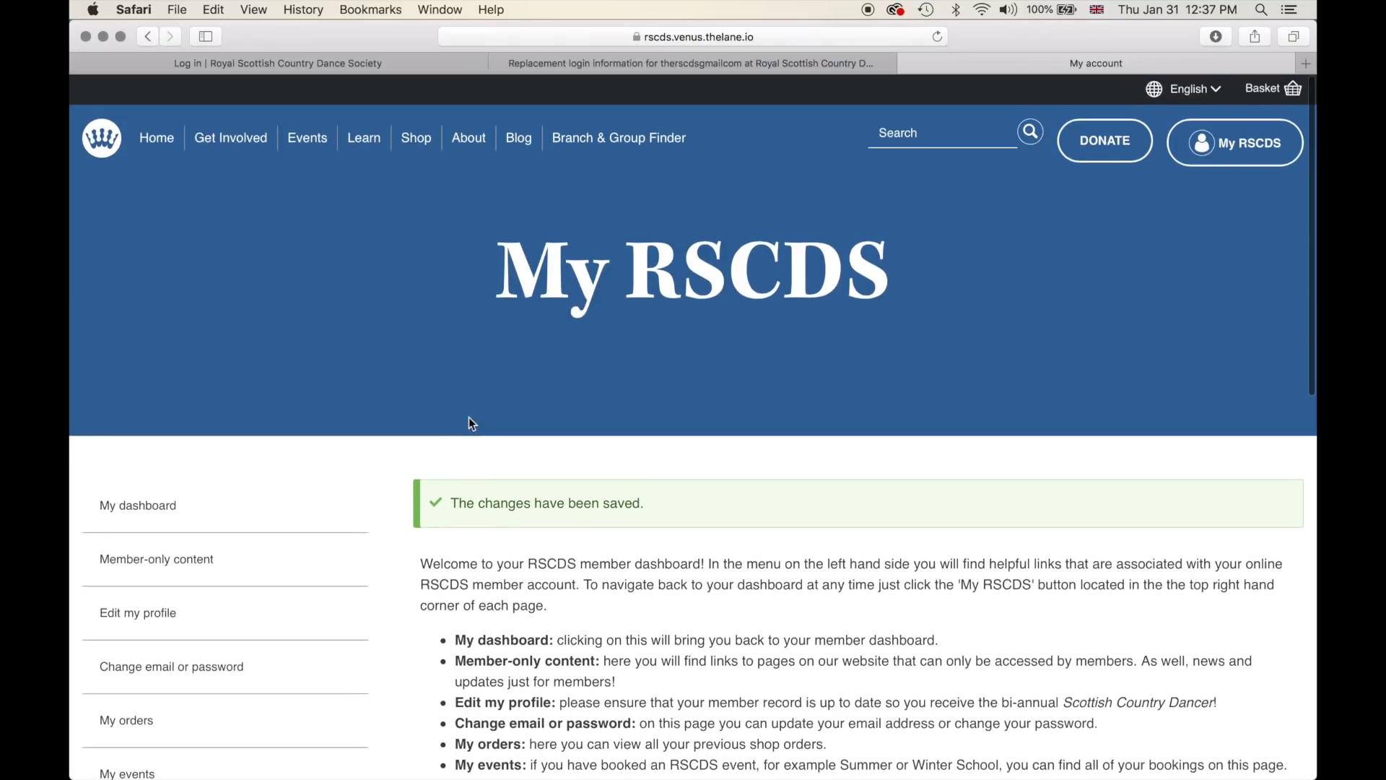
scroll(469, 417, down, 3)
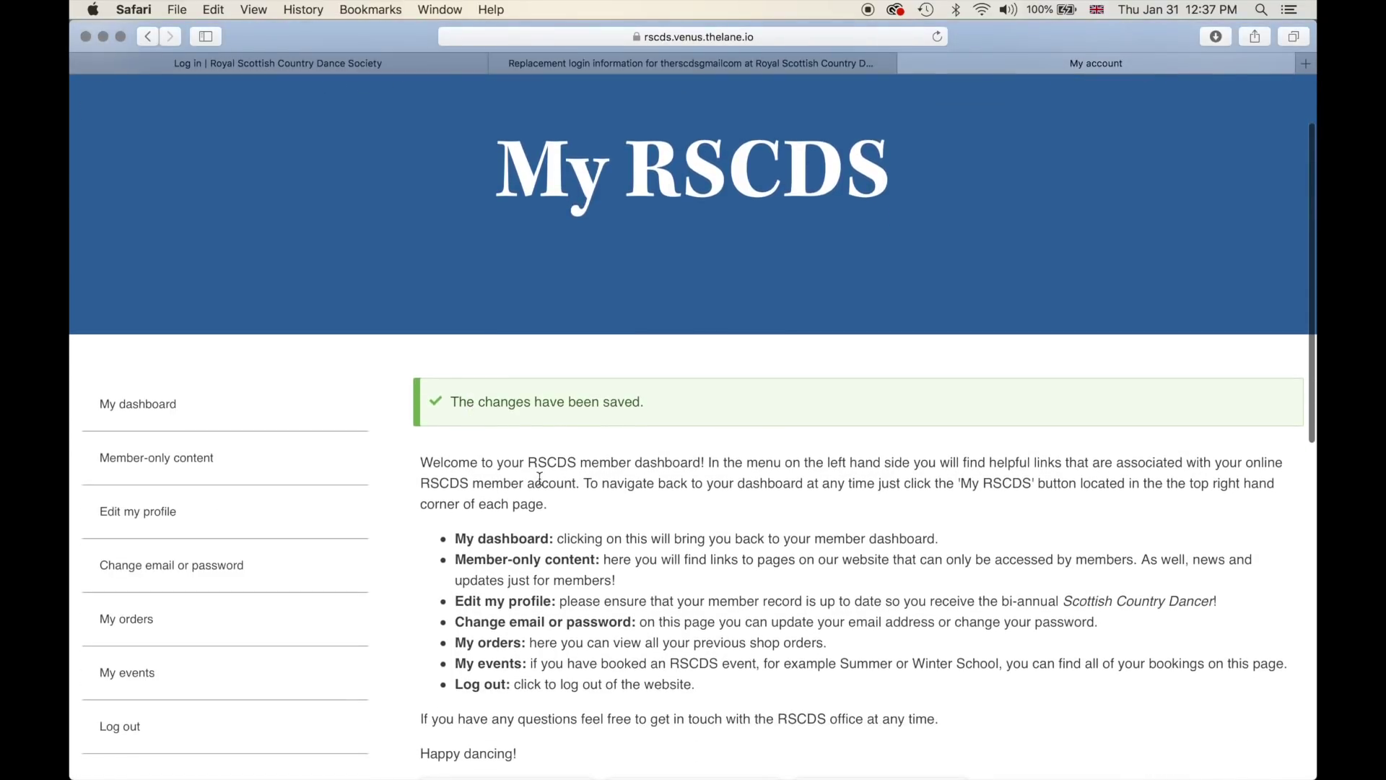
scroll(539, 478, down, 1)
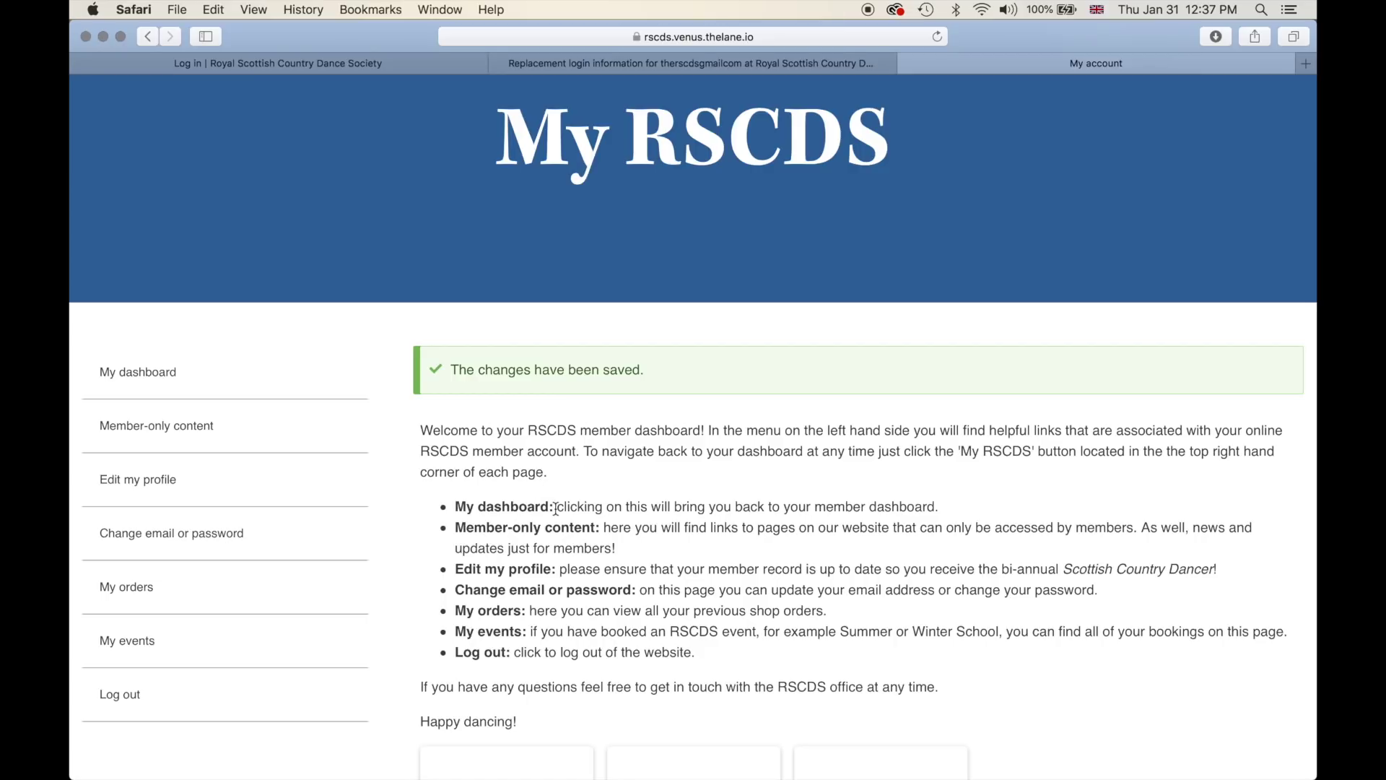
scroll(555, 509, down, 3)
scroll(555, 509, down, 1)
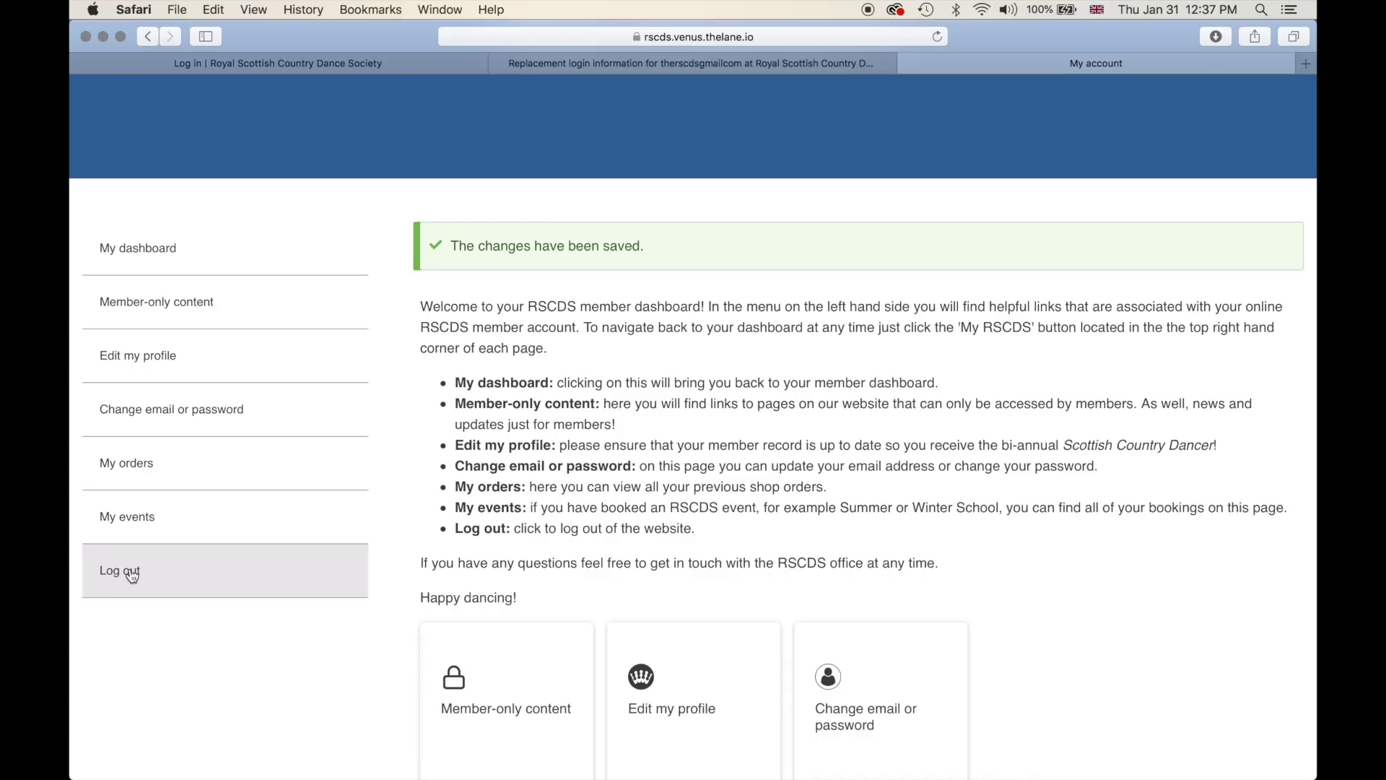
scroll(365, 527, up, 5)
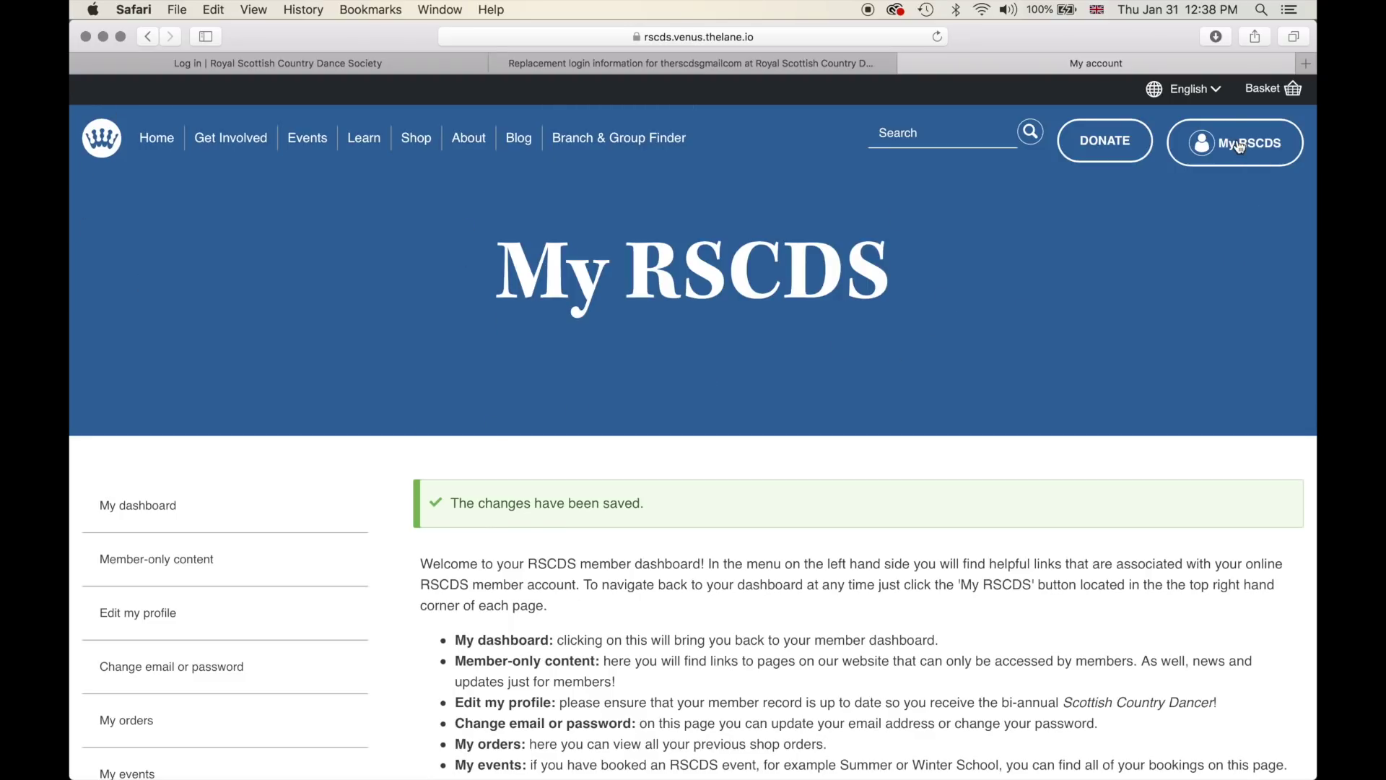
scroll(730, 296, down, 5)
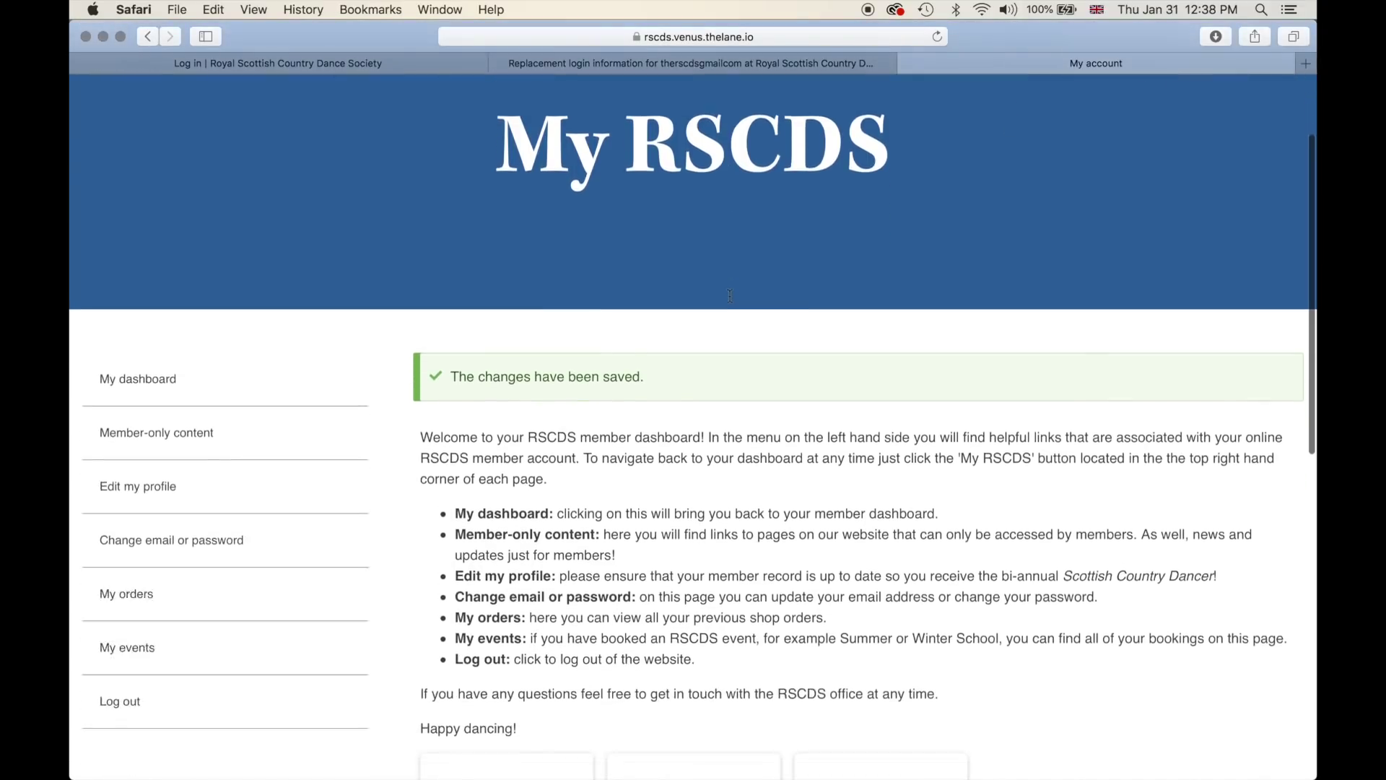
scroll(730, 296, down, 4)
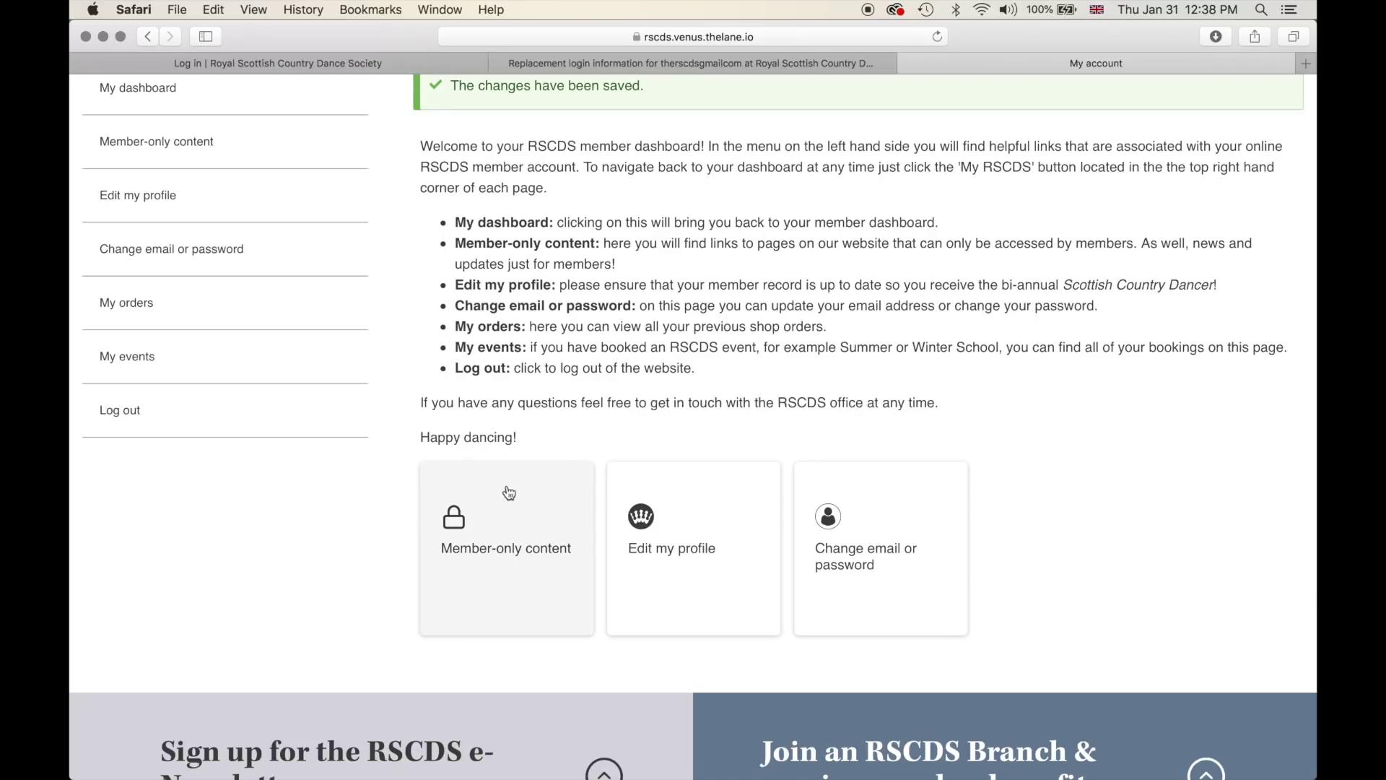
- Open the Member-only content tile and browse its committee noticeboards and Quick links
click(509, 493)
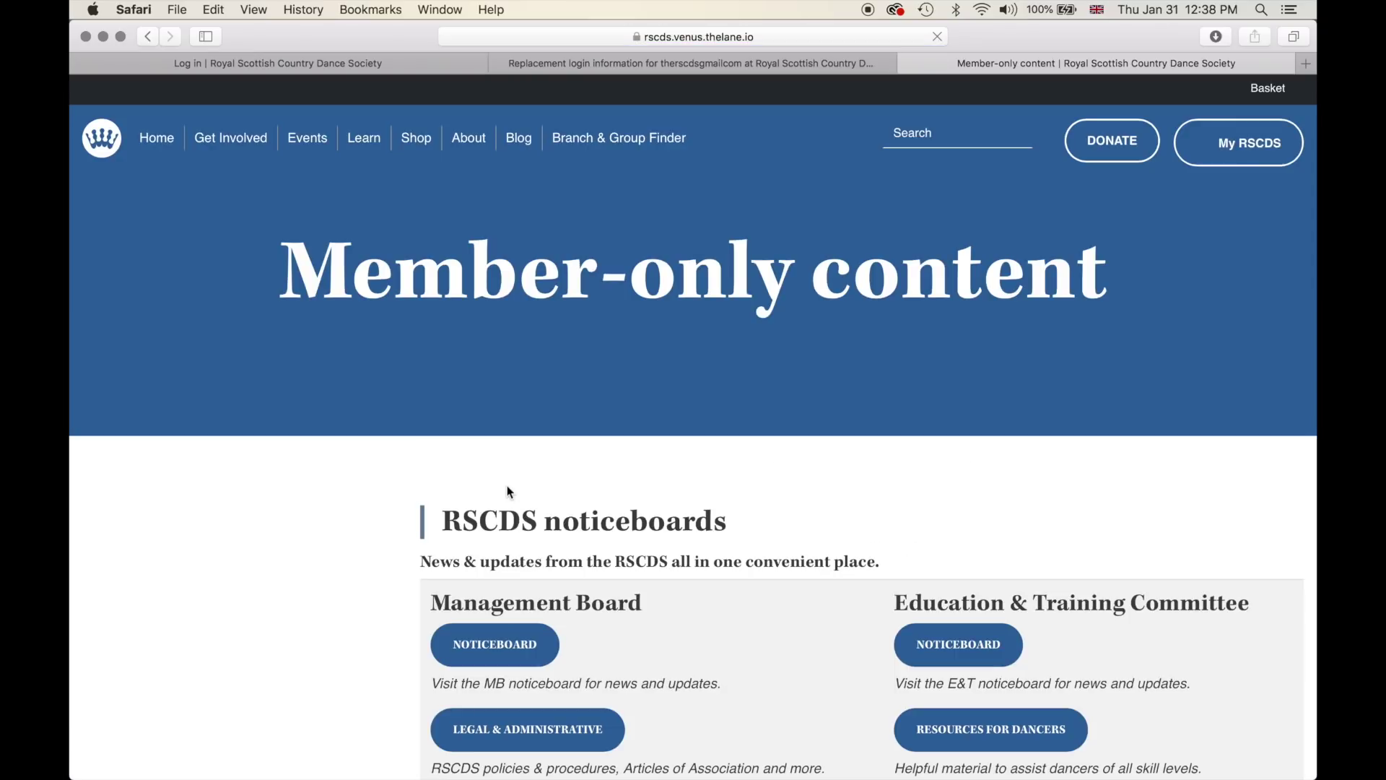
scroll(557, 381, down, 3)
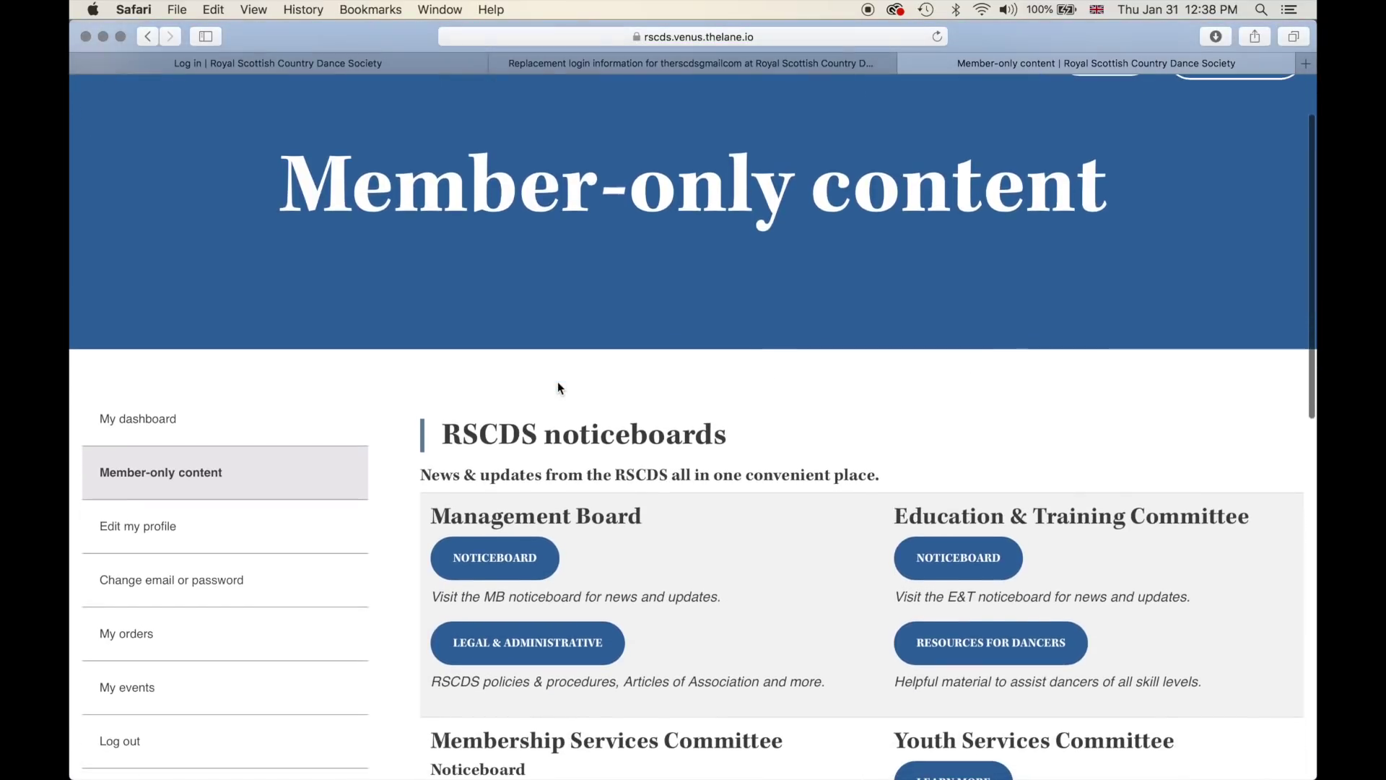
scroll(559, 387, down, 3)
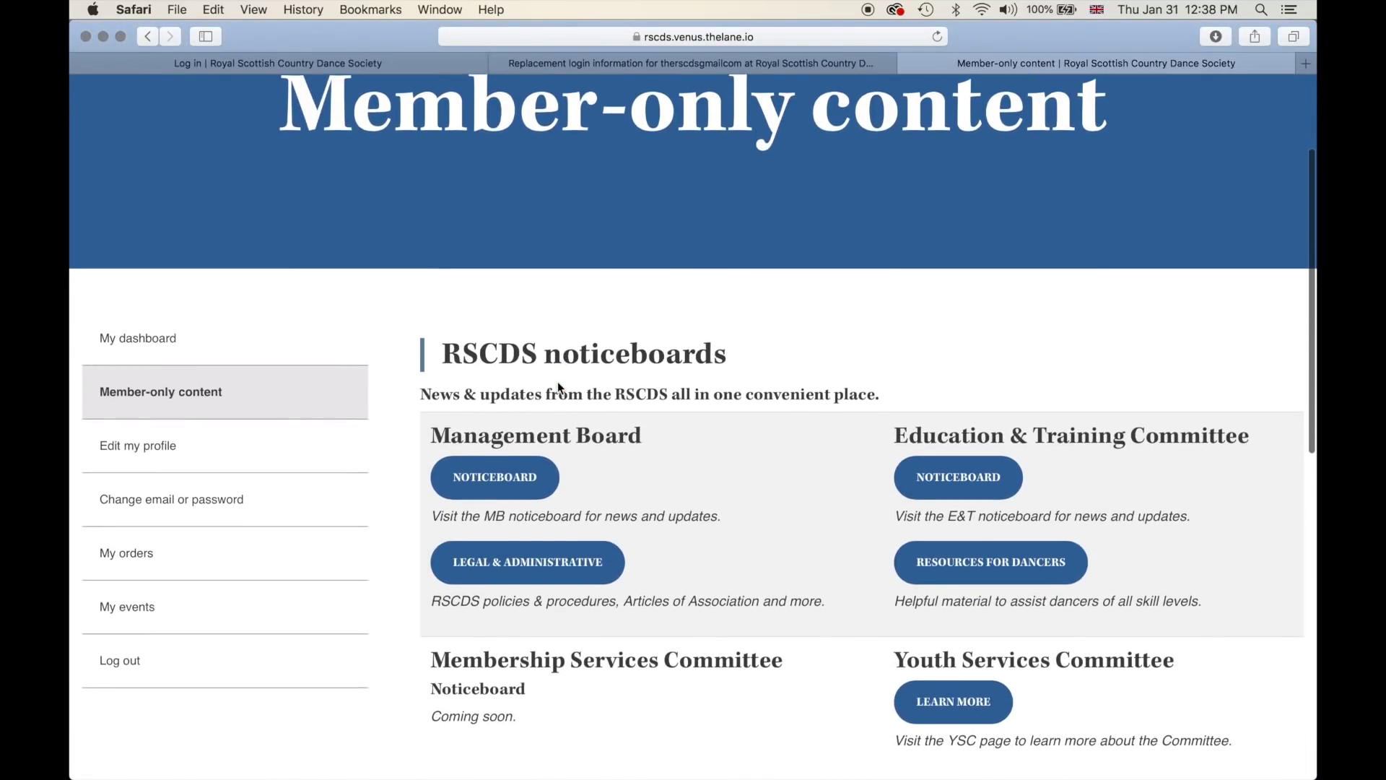
scroll(558, 387, down, 5)
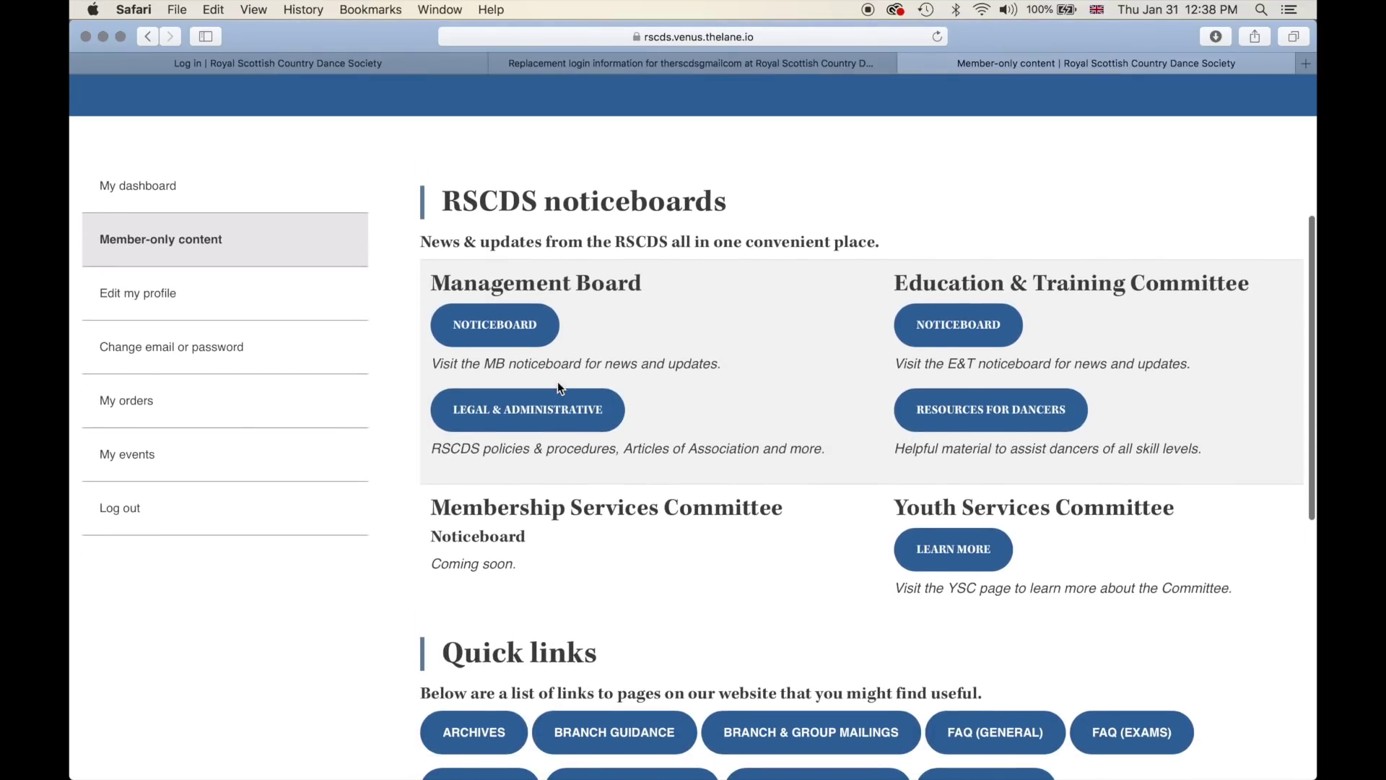
scroll(558, 388, down, 3)
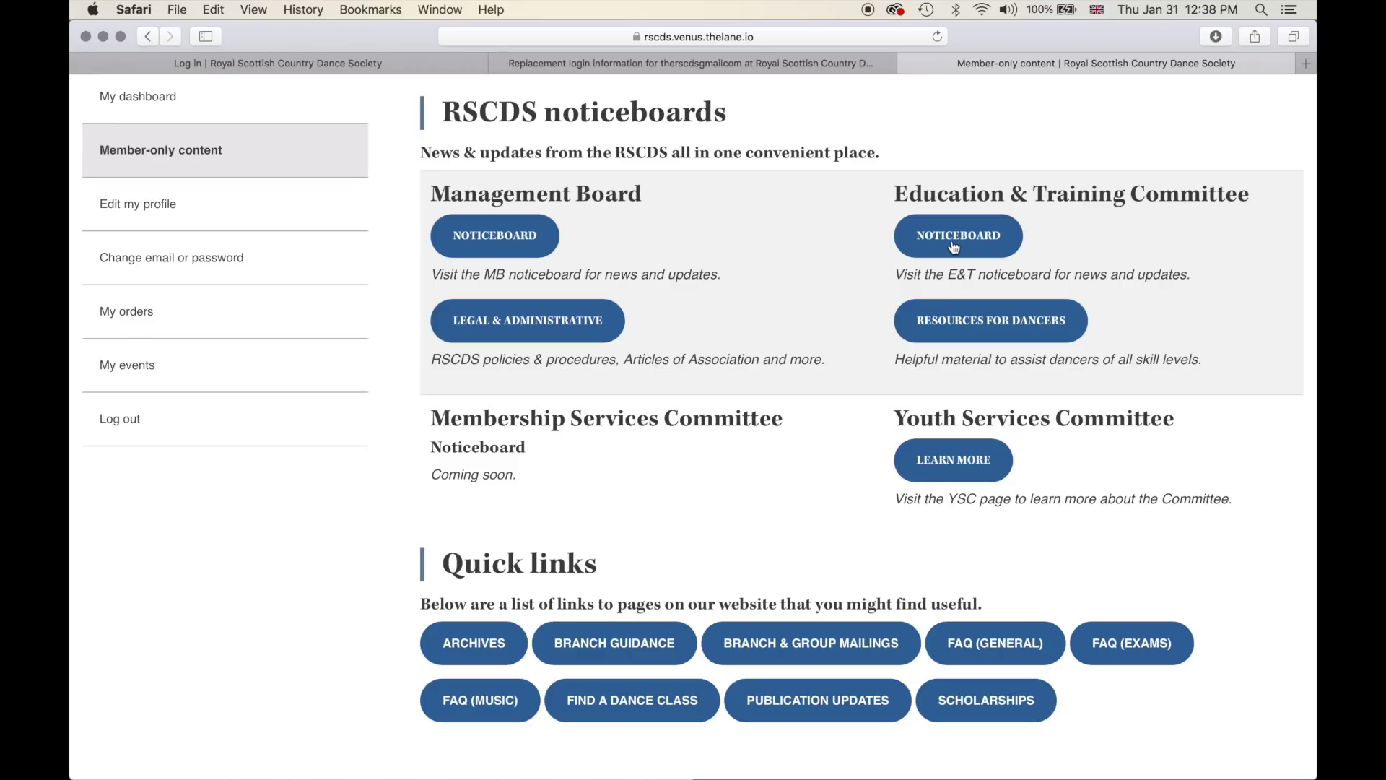
scroll(727, 402, down, 2)
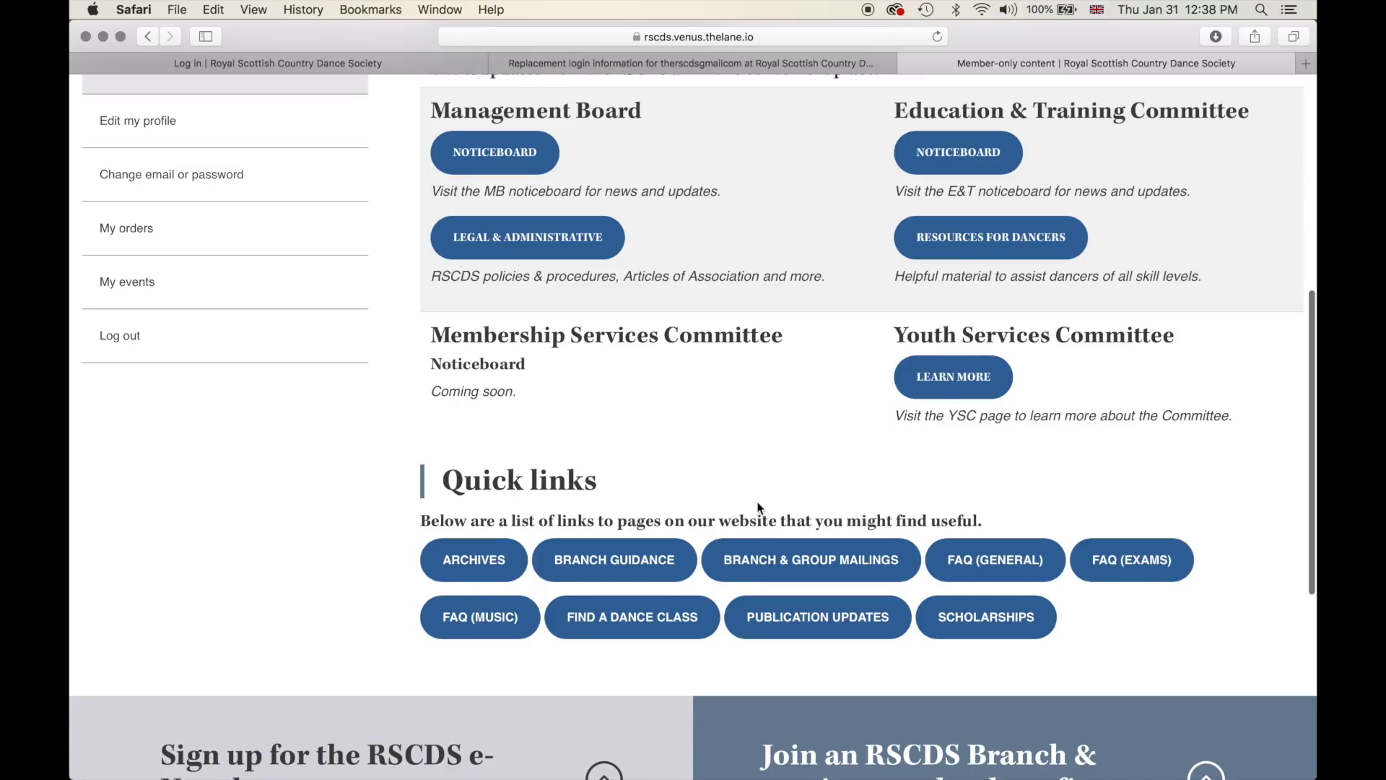
scroll(759, 508, up, 3)
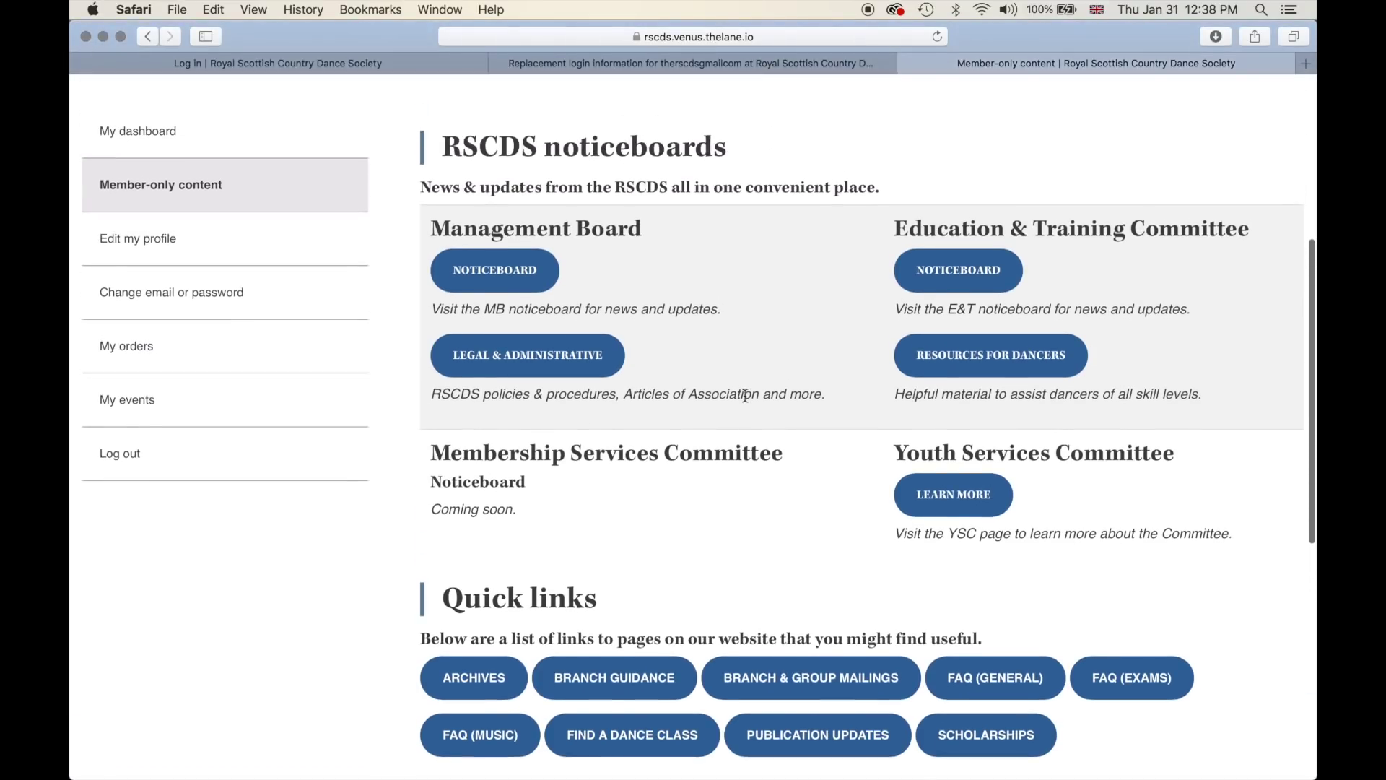
scroll(746, 402, up, 1)
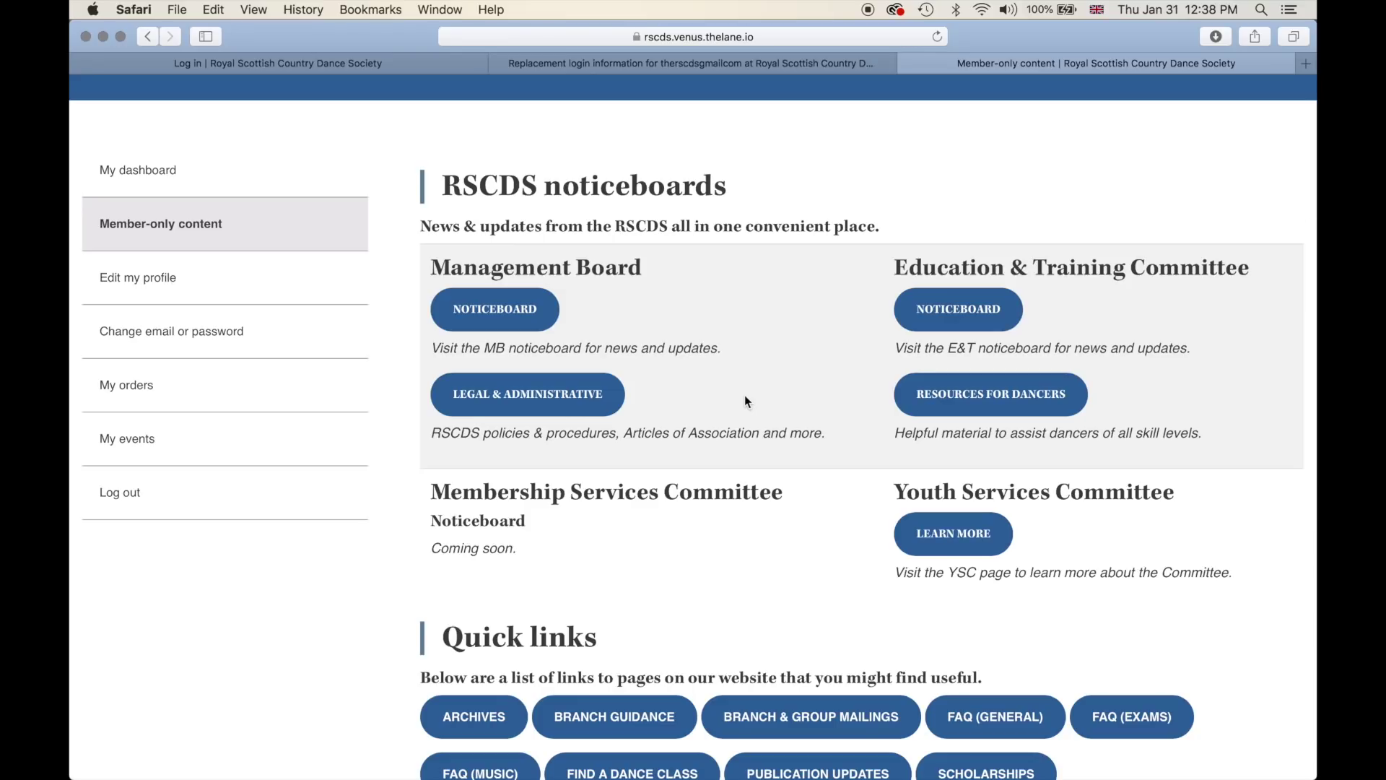
scroll(746, 401, up, 1)
scroll(744, 396, up, 2)
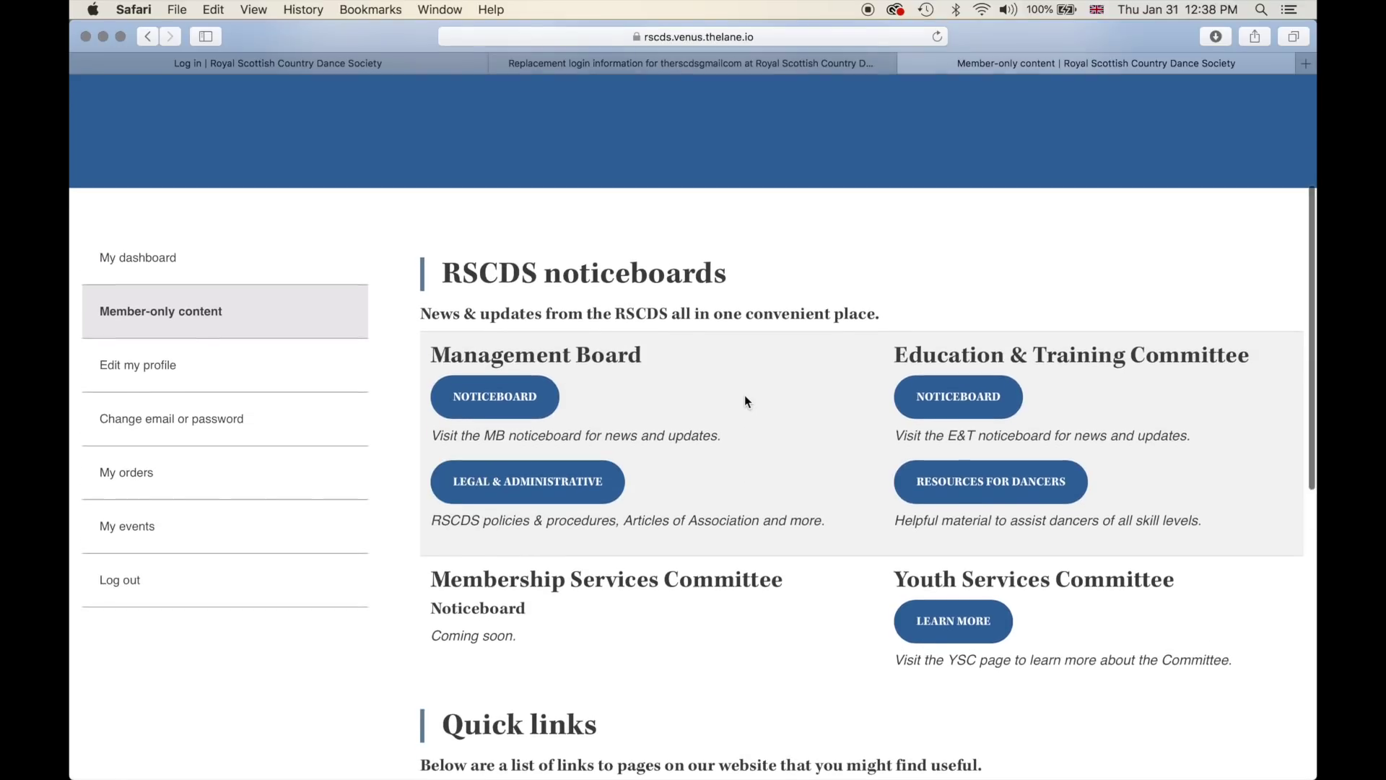
- On Edit my profile, tick the magazine and e-newsletter opt-in checkboxes
click(171, 366)
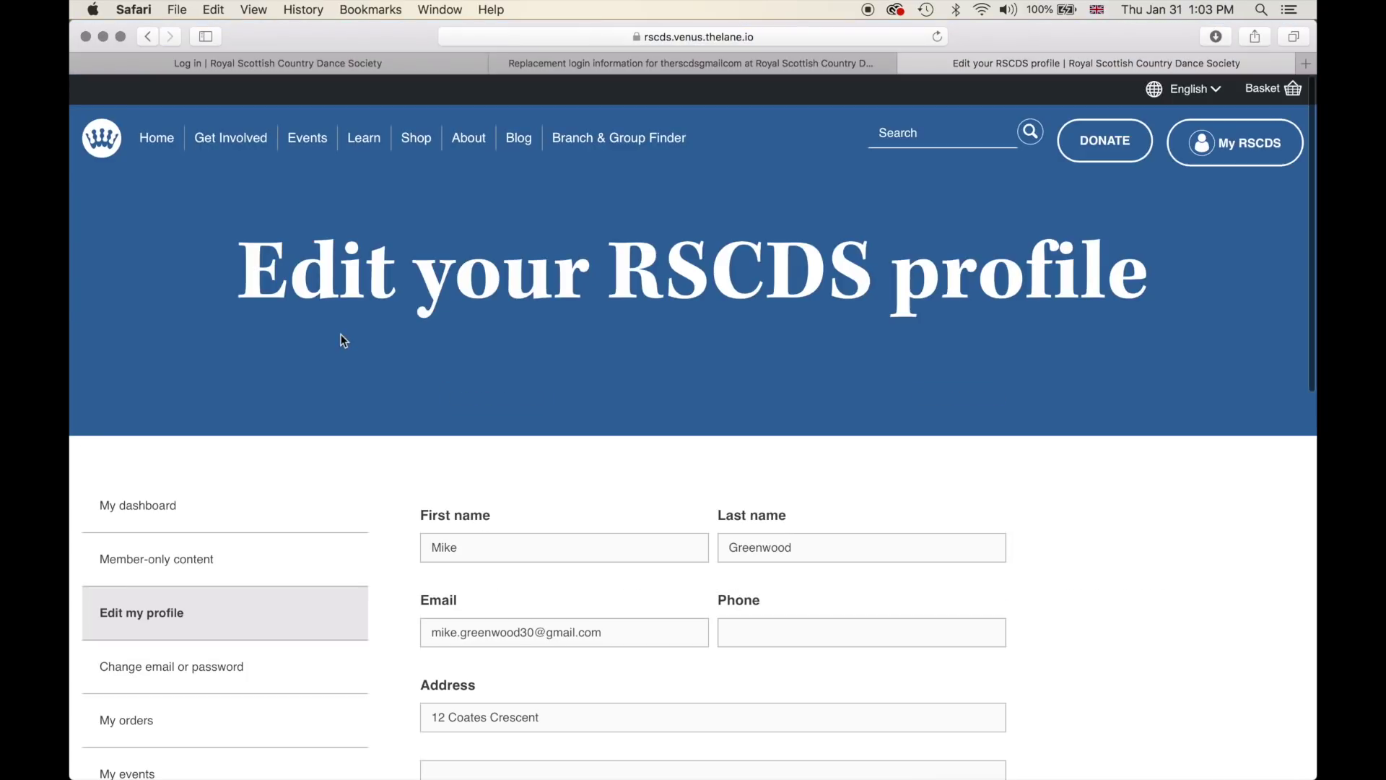
scroll(340, 333, down, 3)
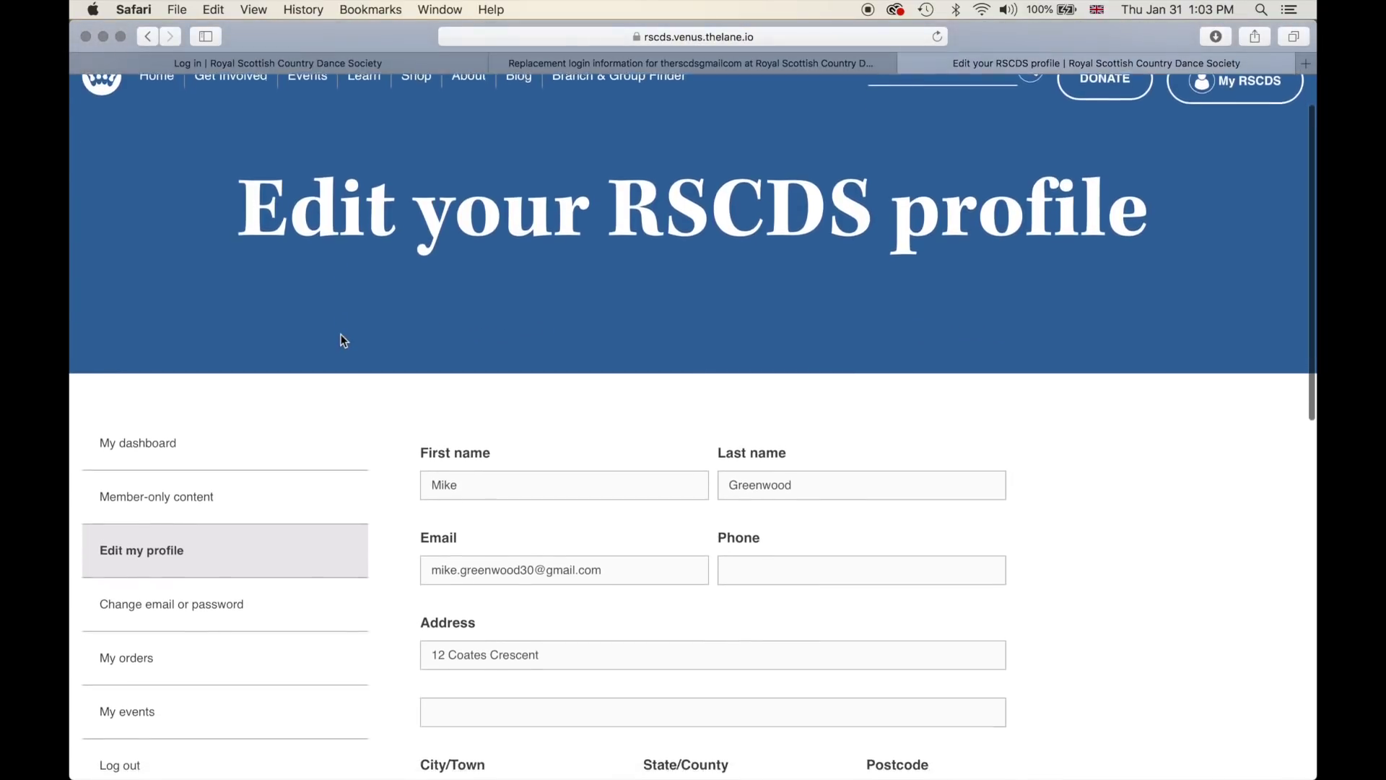
scroll(343, 340, down, 2)
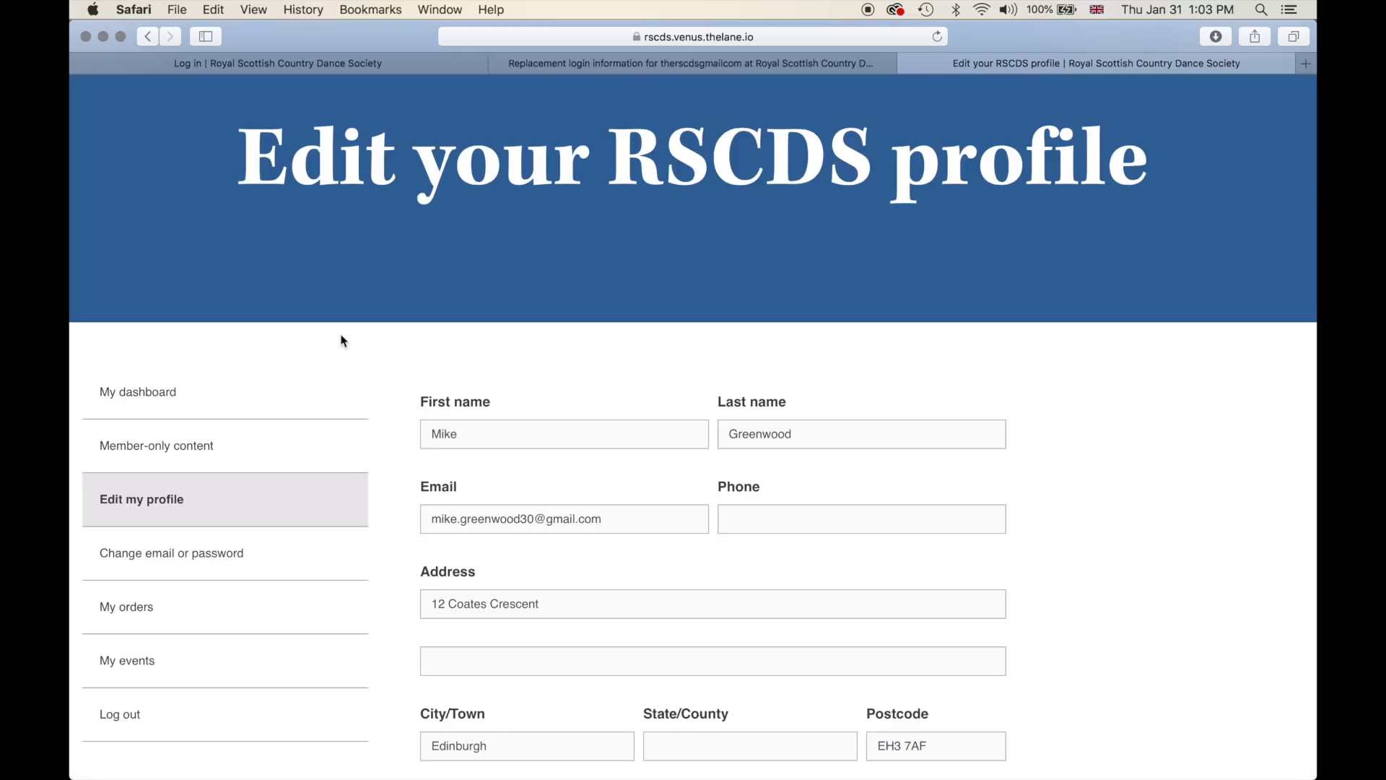
scroll(342, 340, down, 4)
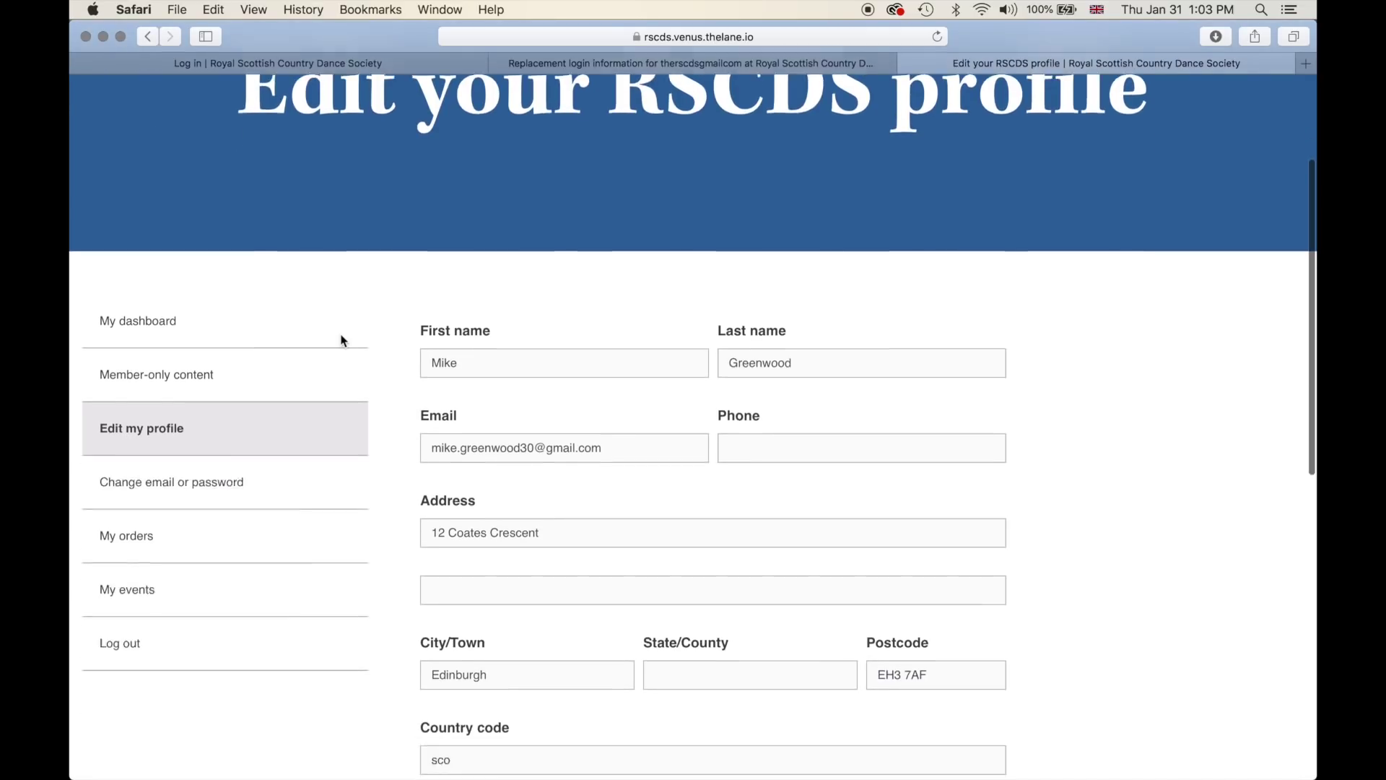
scroll(343, 339, down, 6)
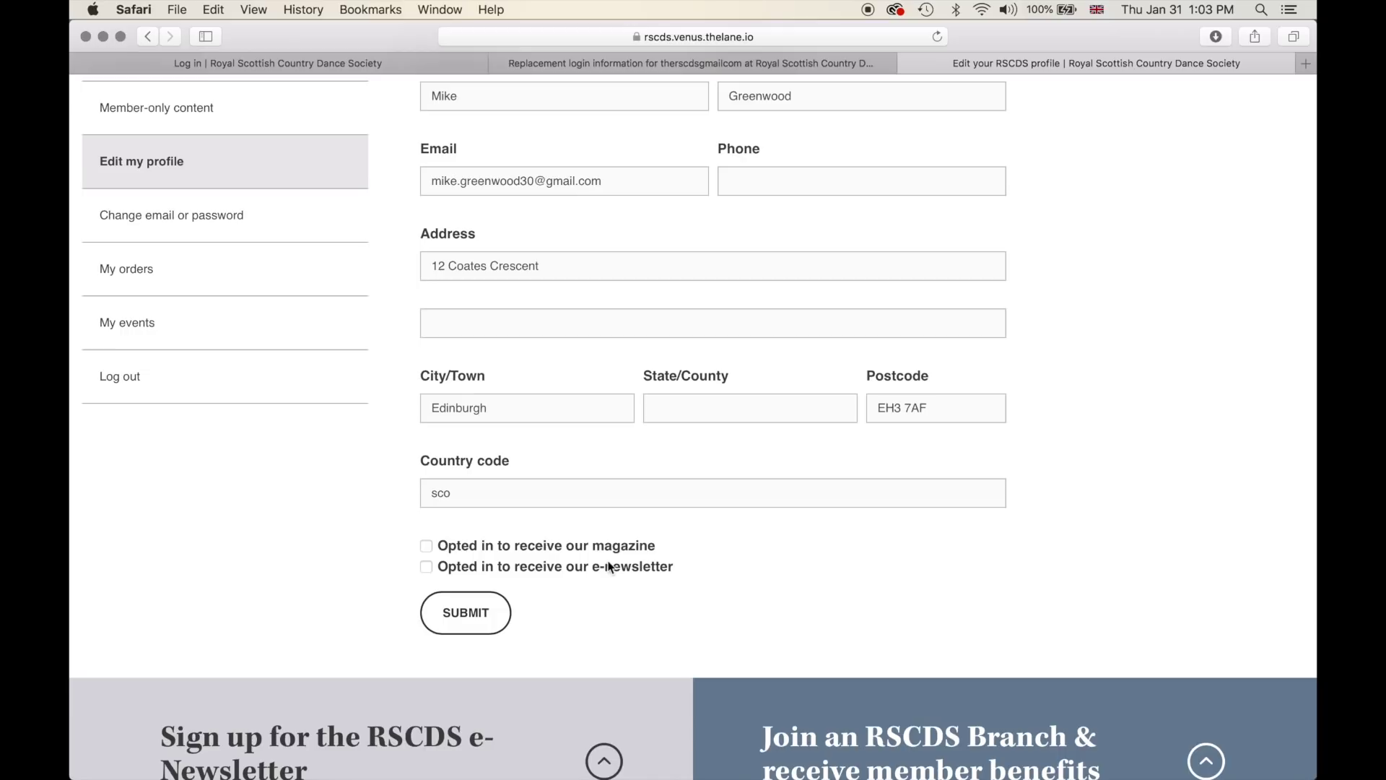
click(426, 552)
click(428, 568)
scroll(378, 533, up, 4)
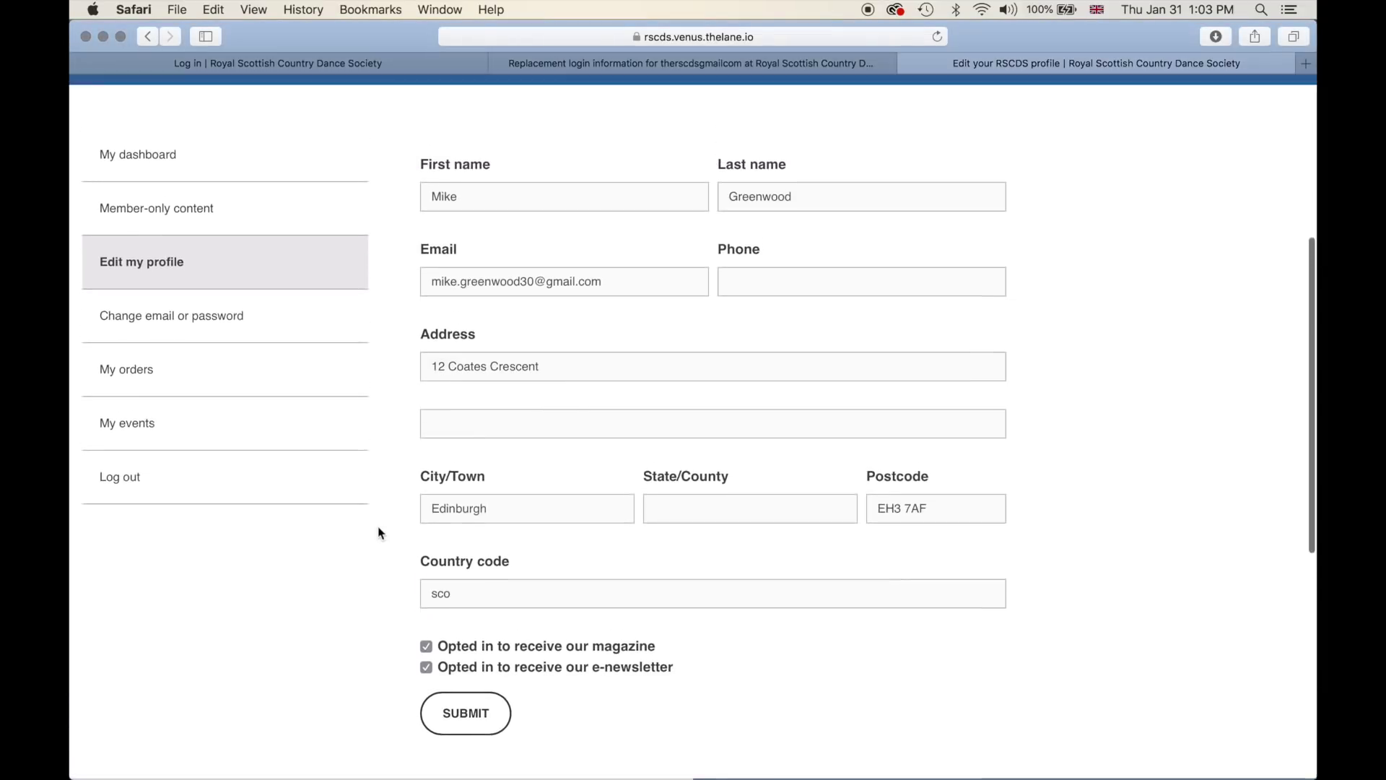
- Open 'Change email or password' and check the Site language list, leaving English selected
click(208, 395)
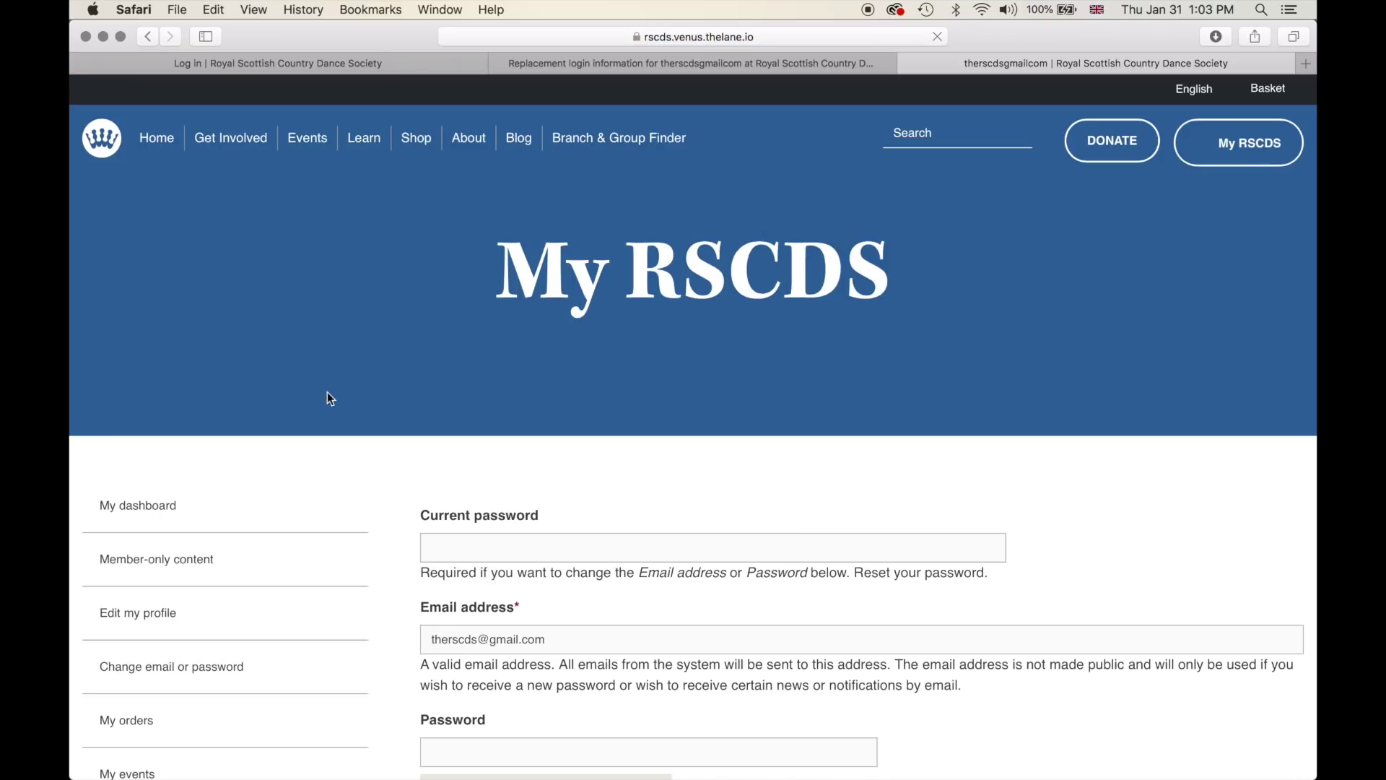
scroll(339, 409, down, 4)
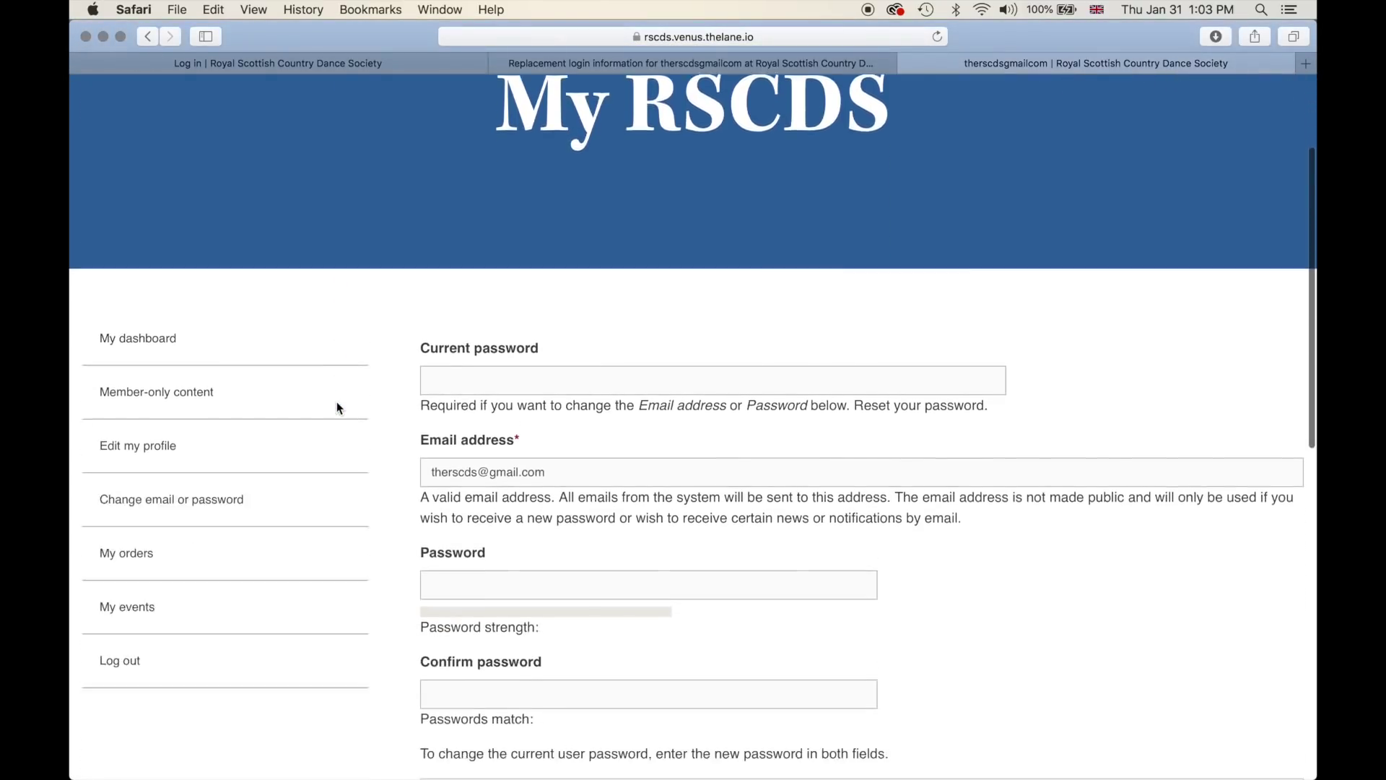
scroll(336, 403, down, 3)
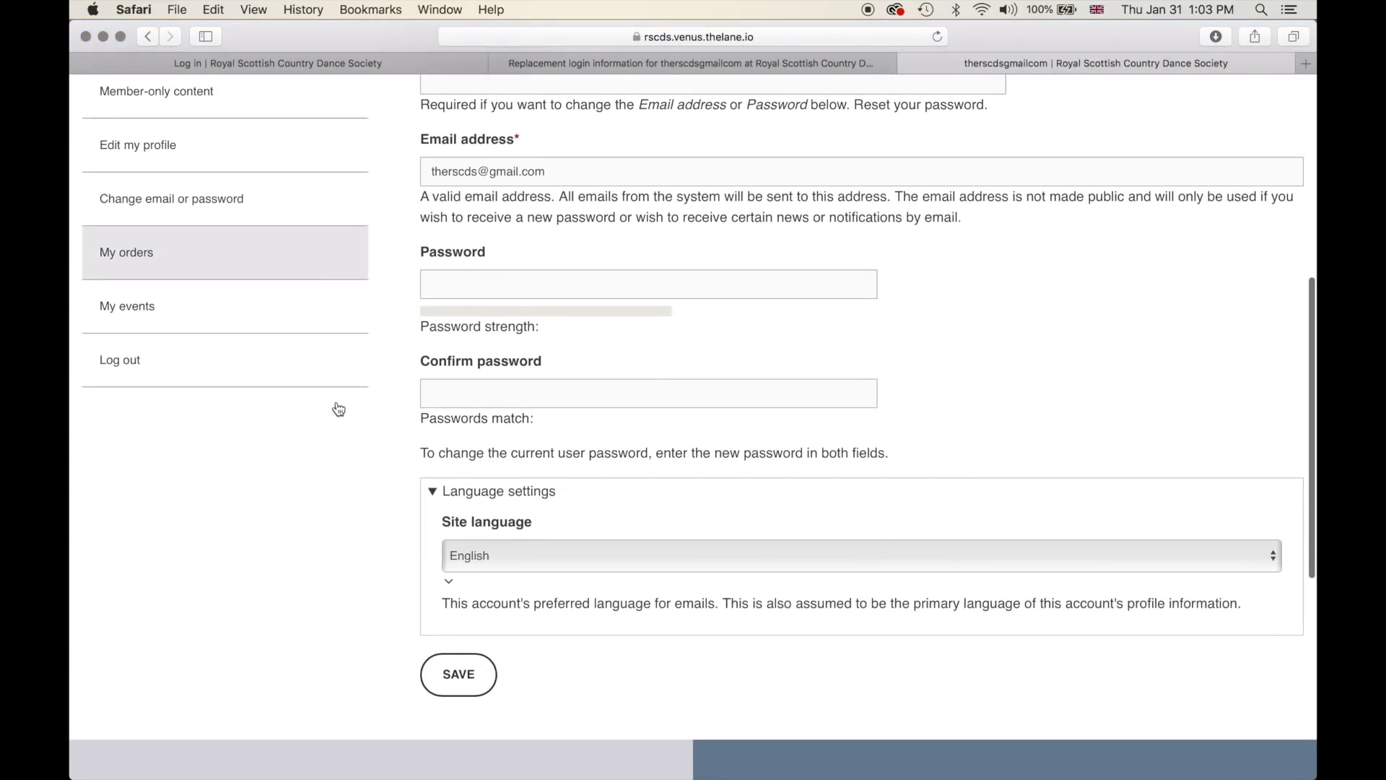
scroll(385, 564, down, 1)
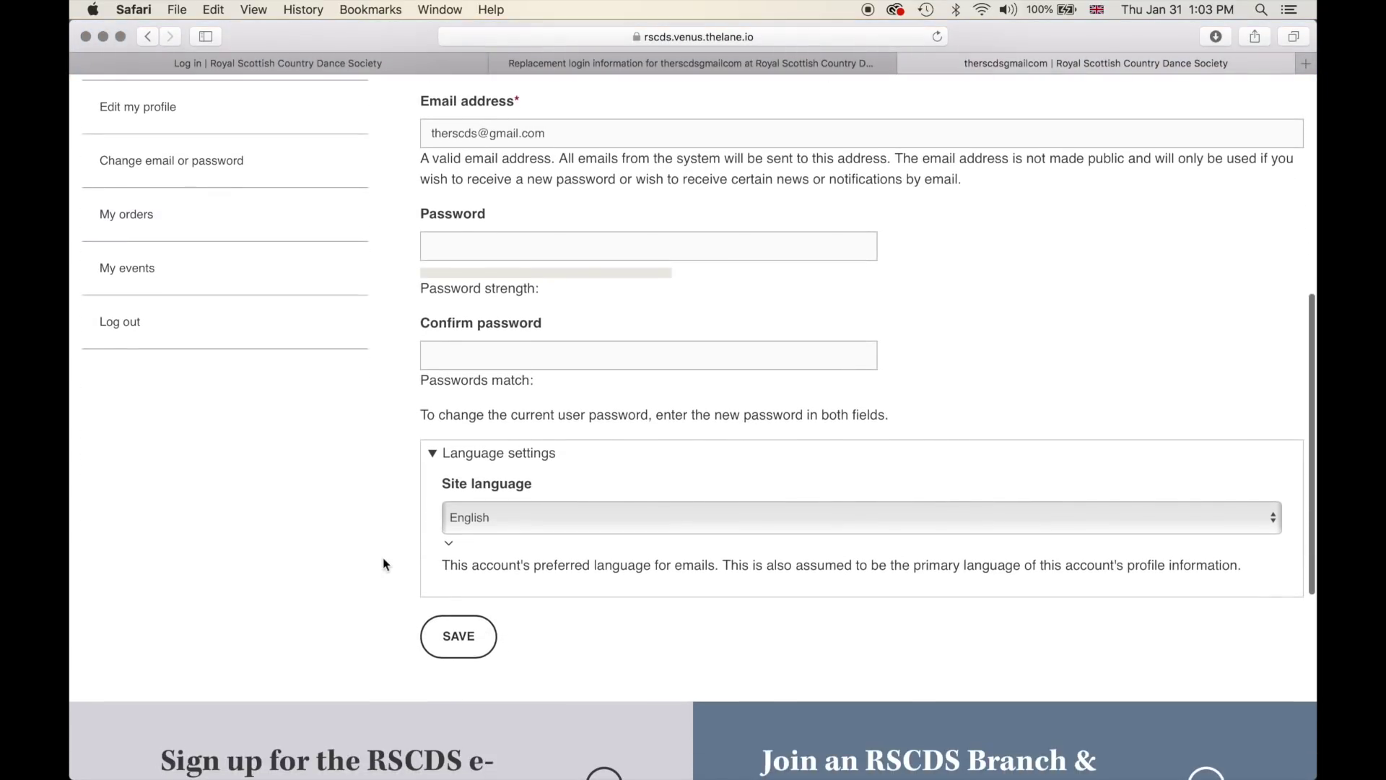
click(508, 519)
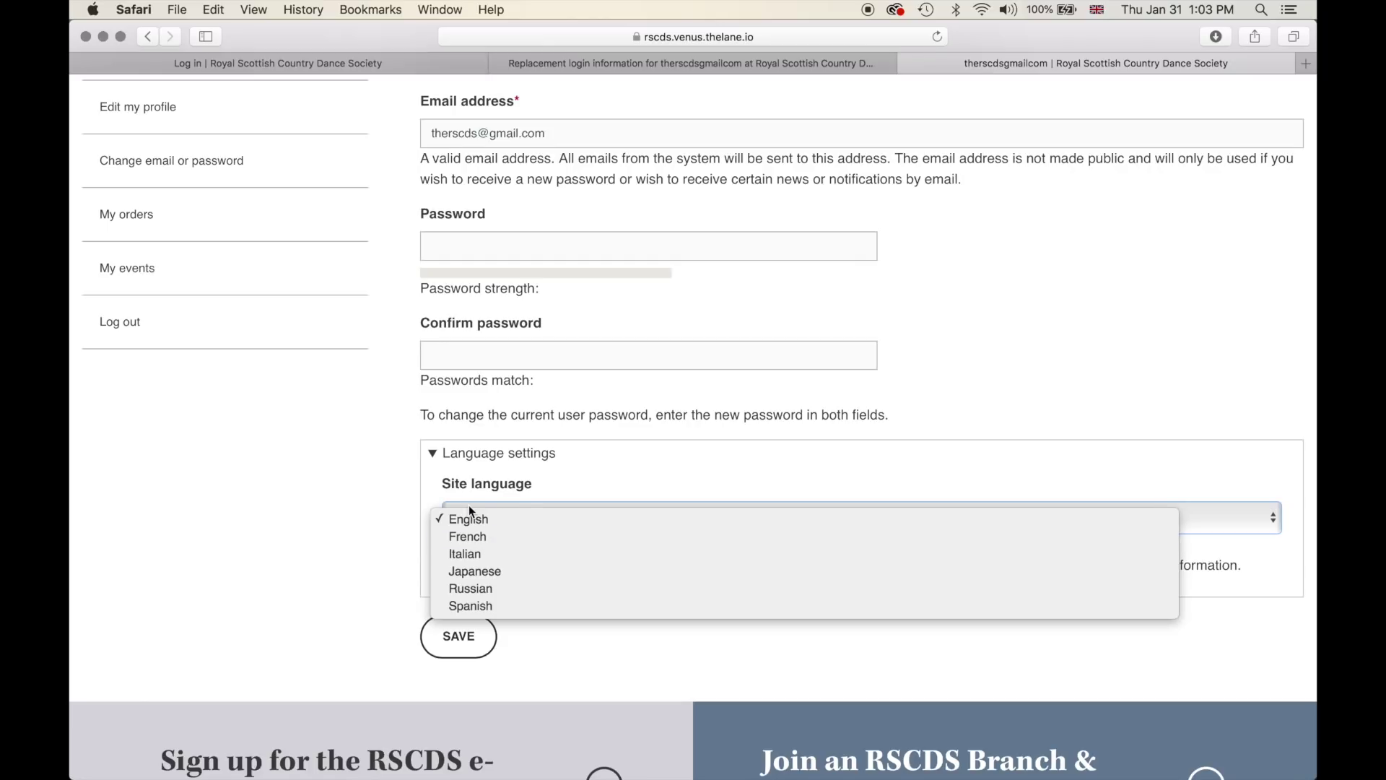
click(346, 488)
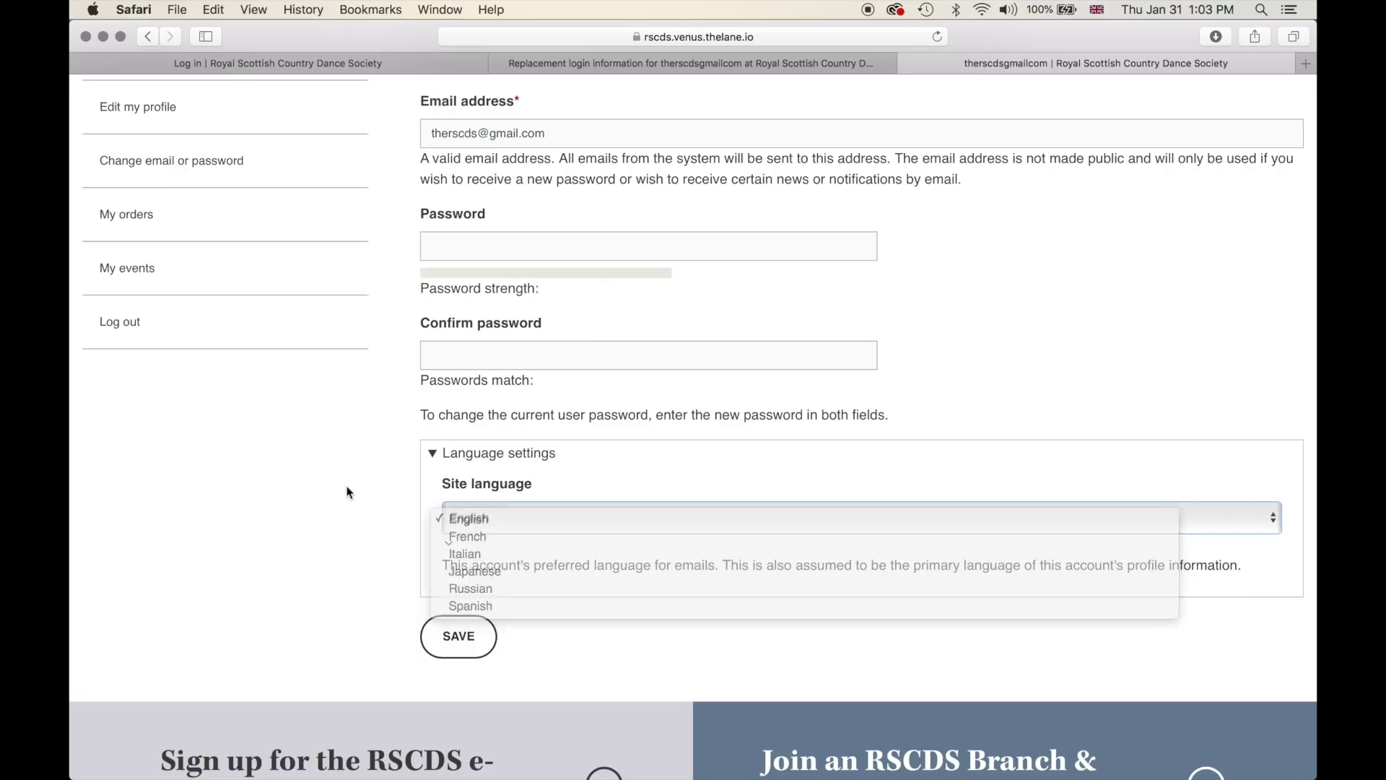
scroll(395, 489, up, 5)
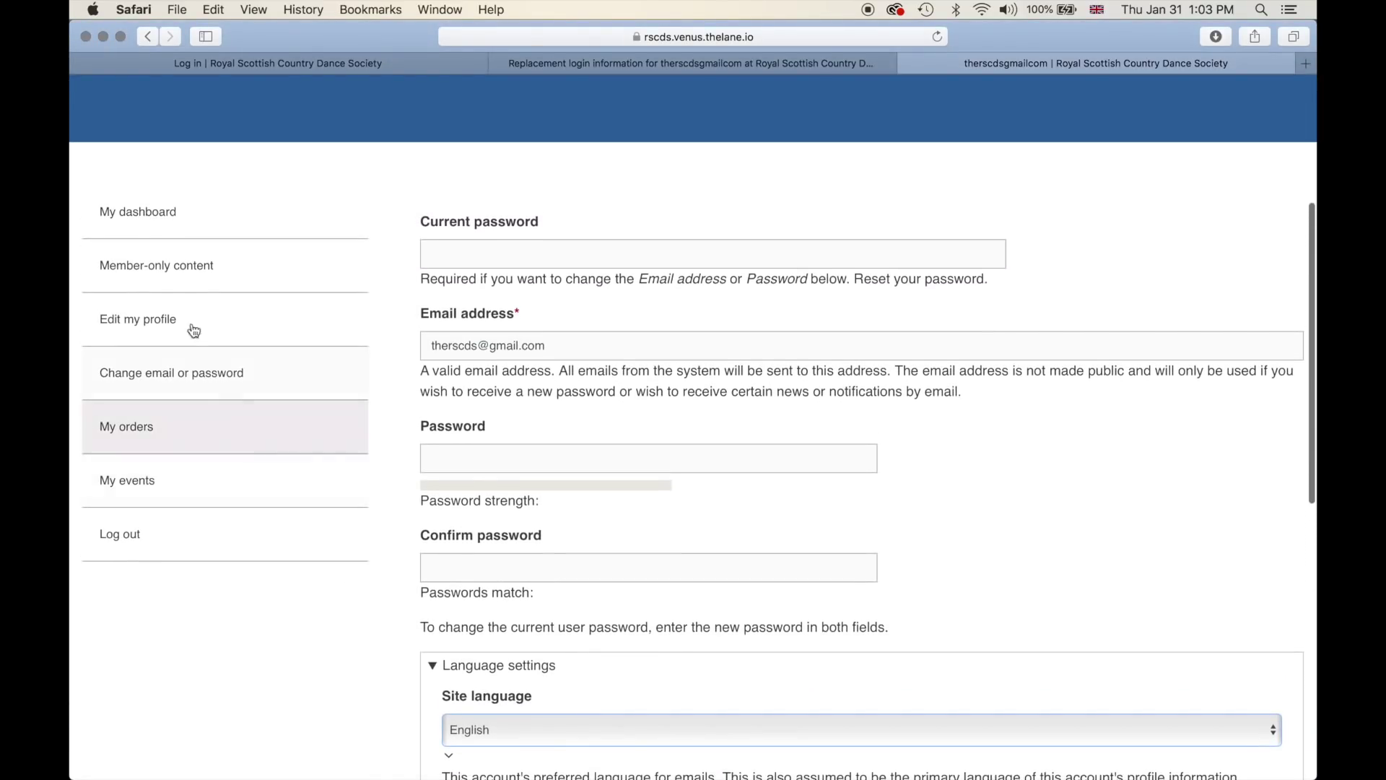
- Return to the My dashboard page
click(141, 208)
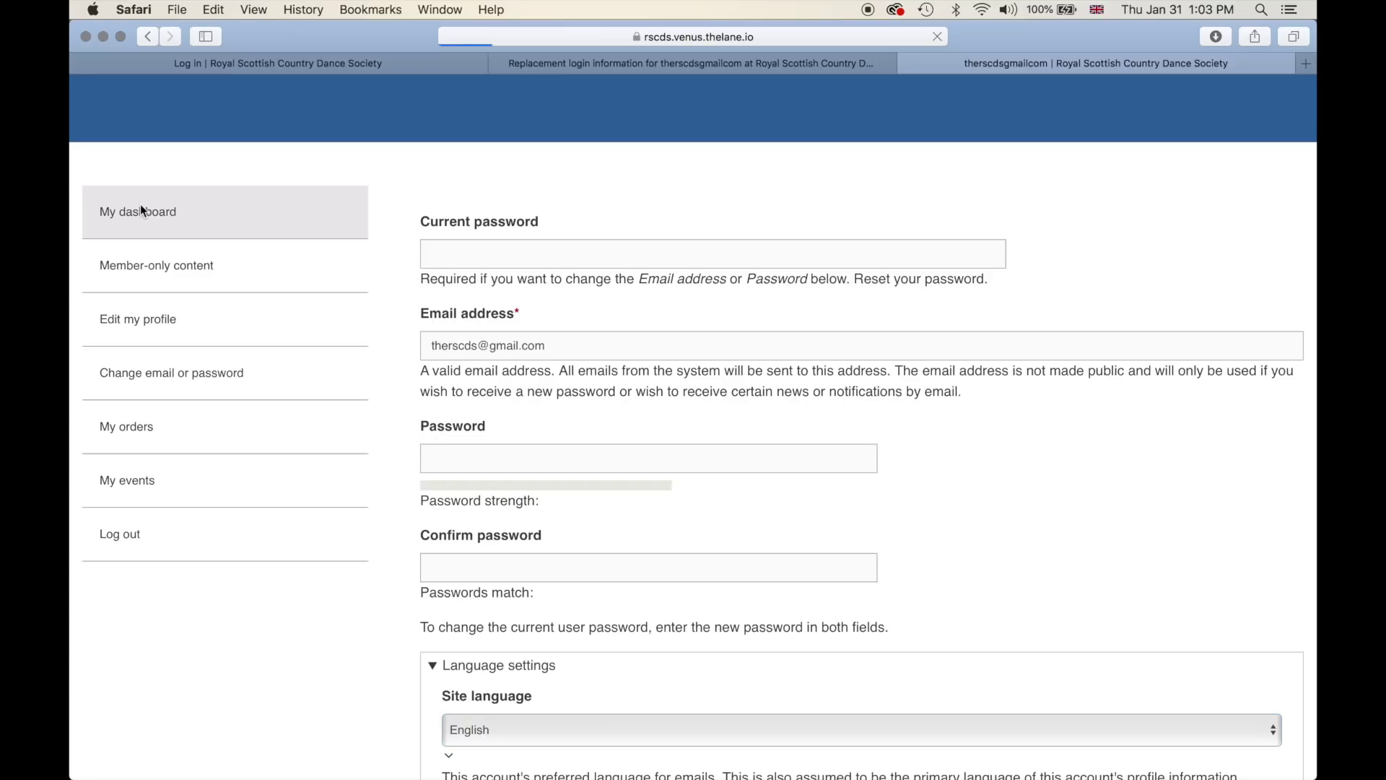
scroll(525, 340, down, 5)
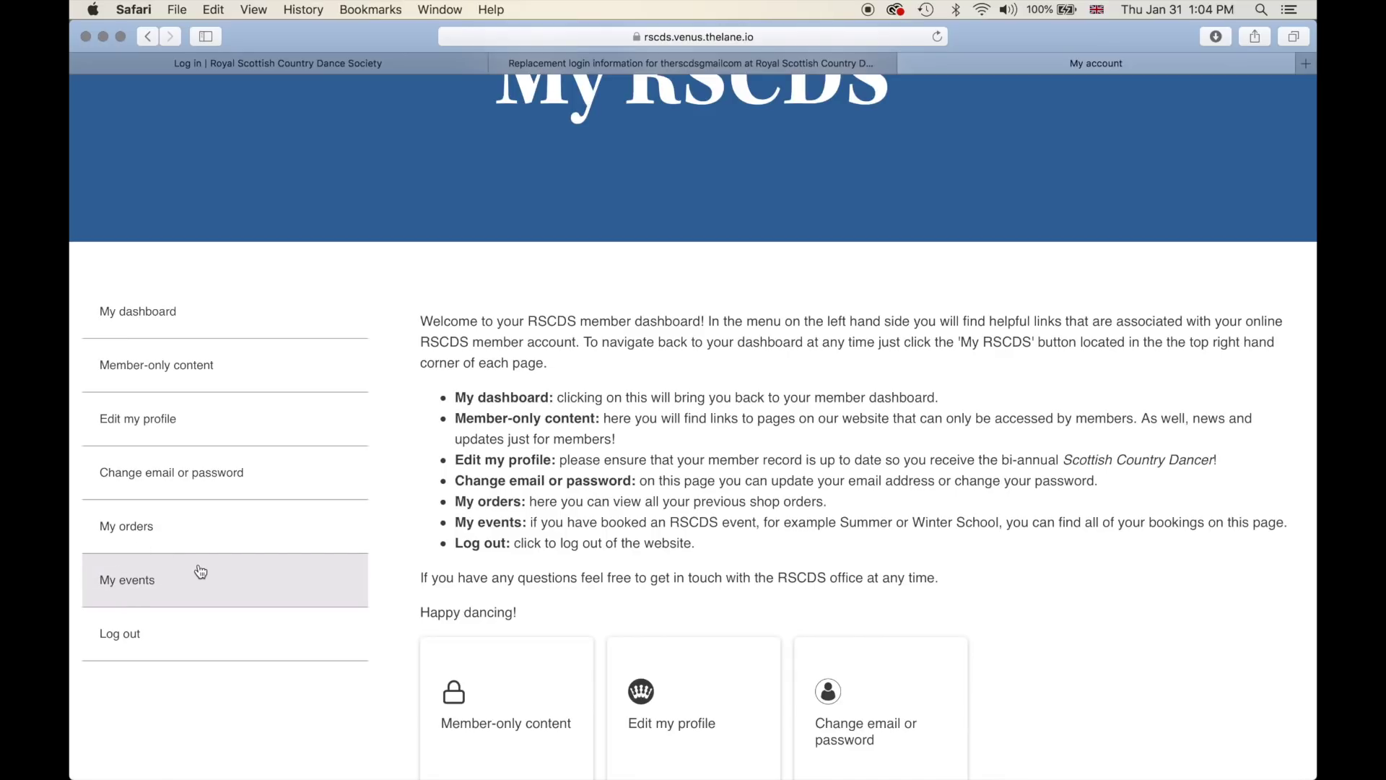
scroll(432, 514, down, 2)
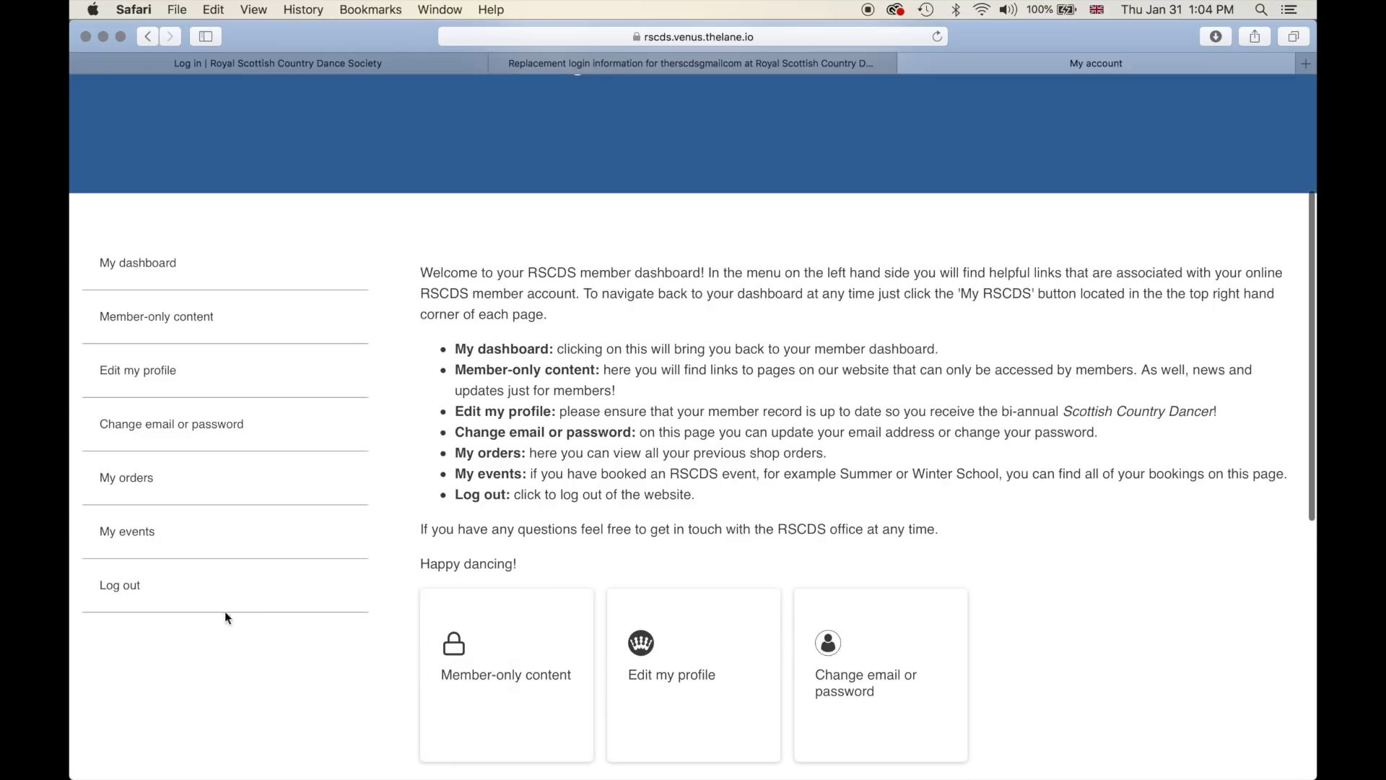
- Log out of the member account and view the empty login form
click(132, 587)
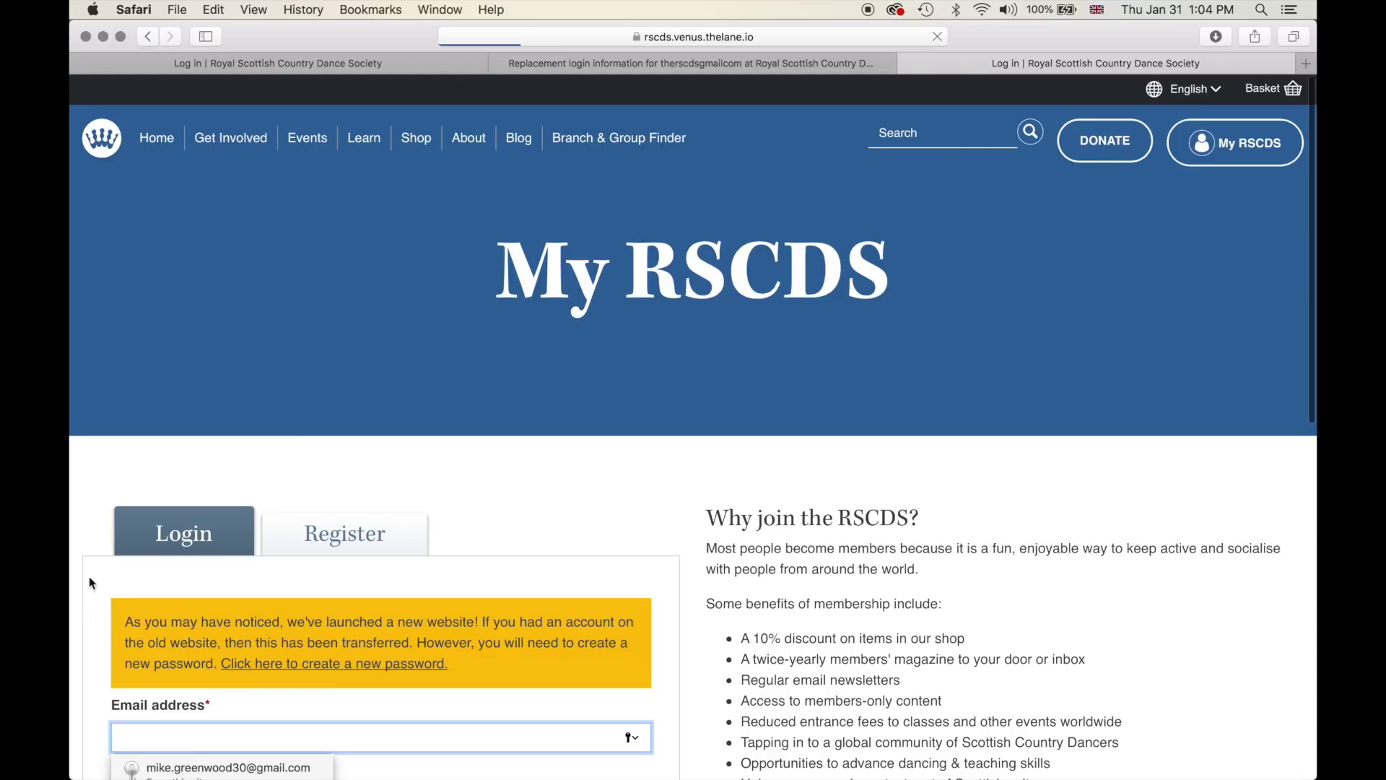
scroll(219, 497, down, 10)
scroll(245, 505, up, 1)
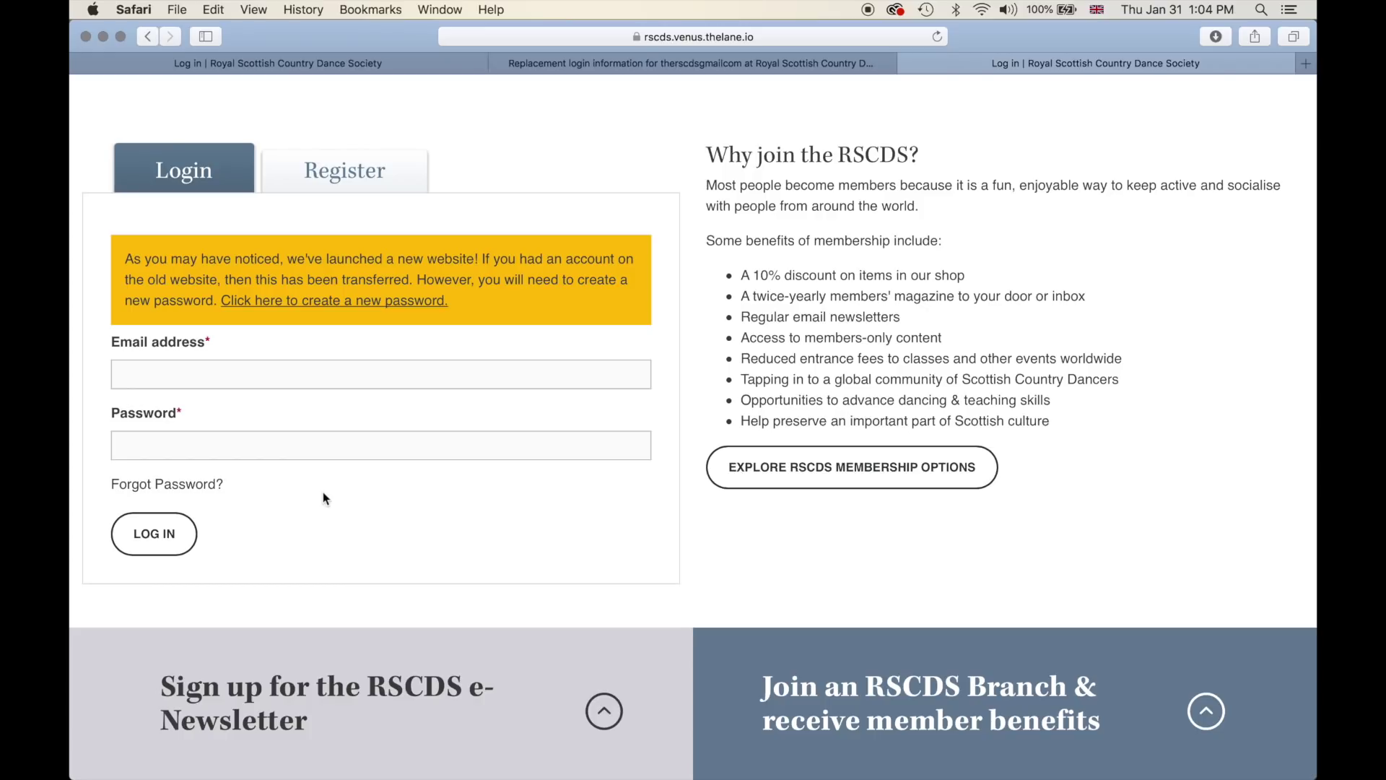
scroll(1154, 267, up, 5)
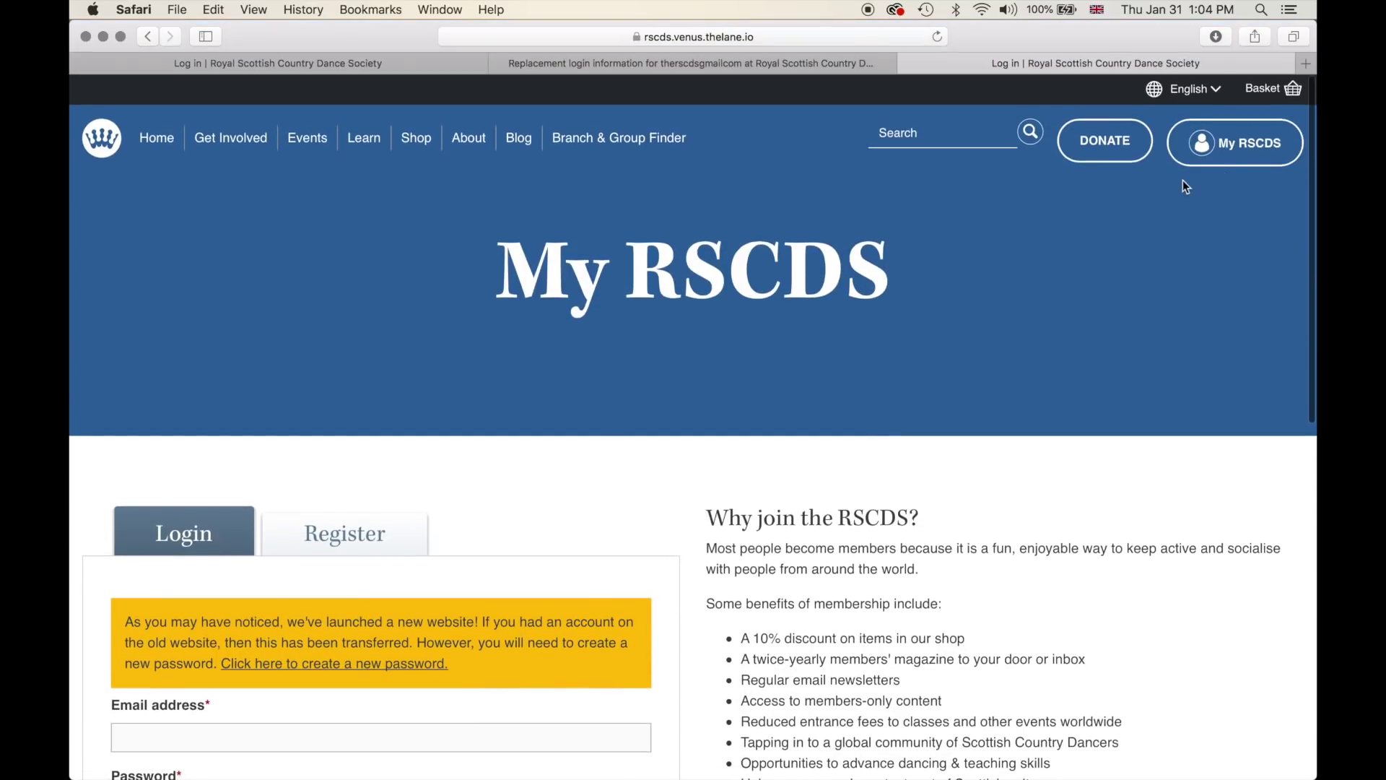
scroll(700, 357, down, 5)
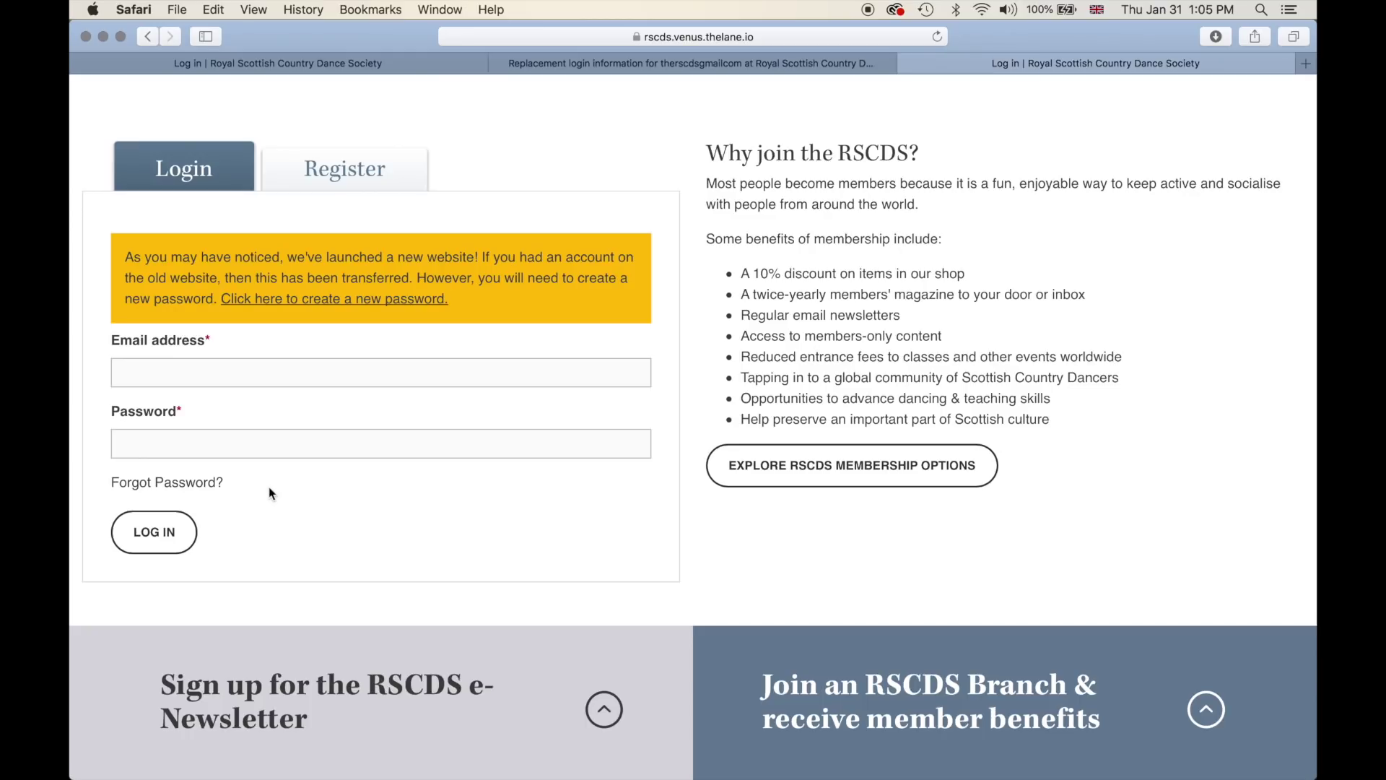
- Follow 'Forgot Password?' to reach the Reset your password email form
click(172, 485)
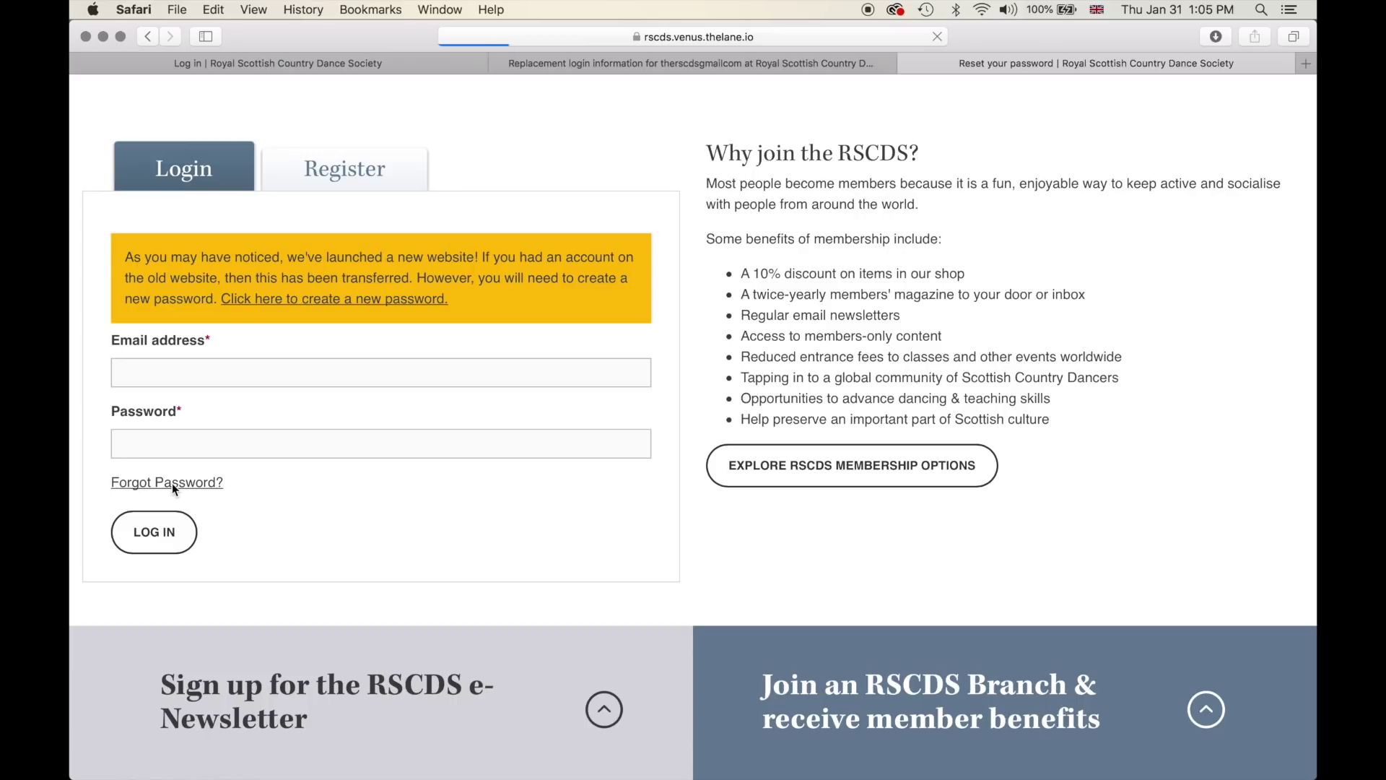
scroll(452, 507, down, 1)
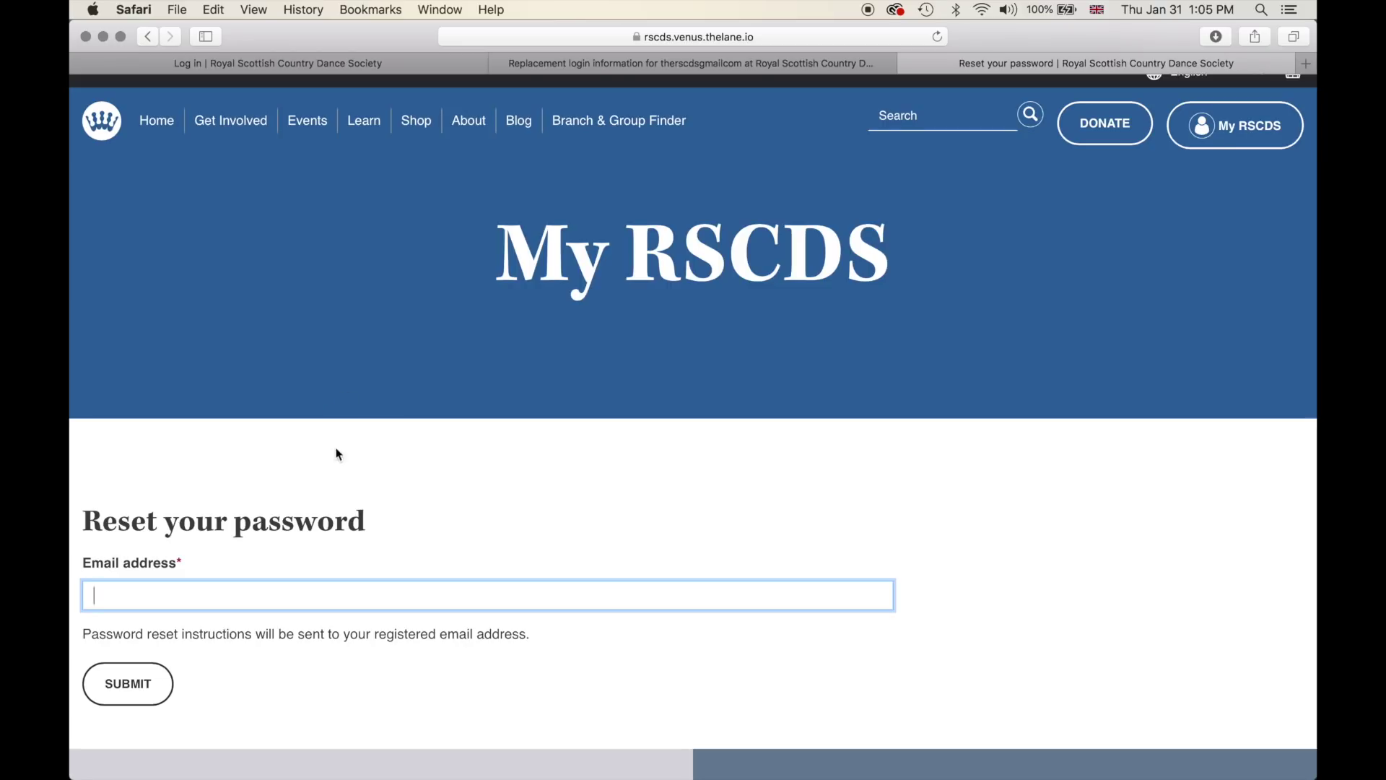
scroll(303, 455, down, 5)
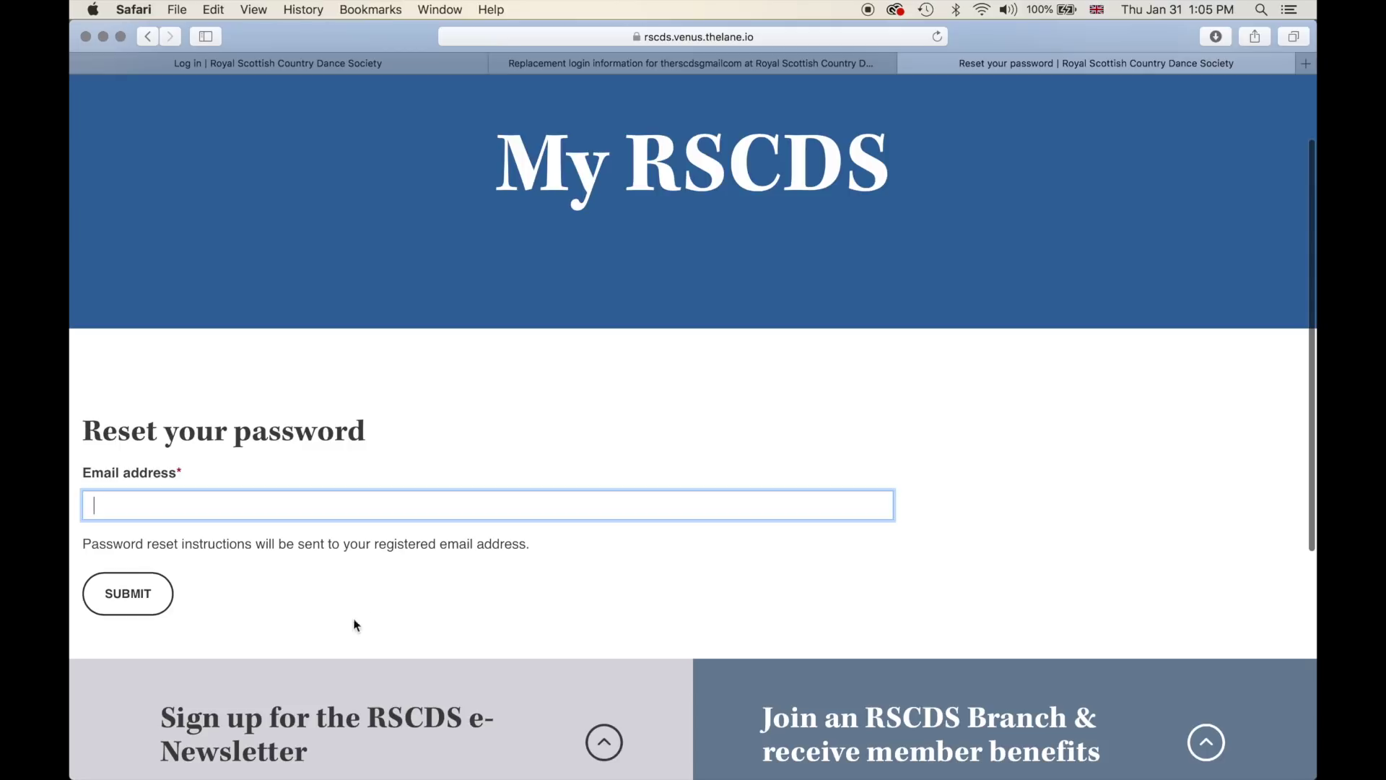